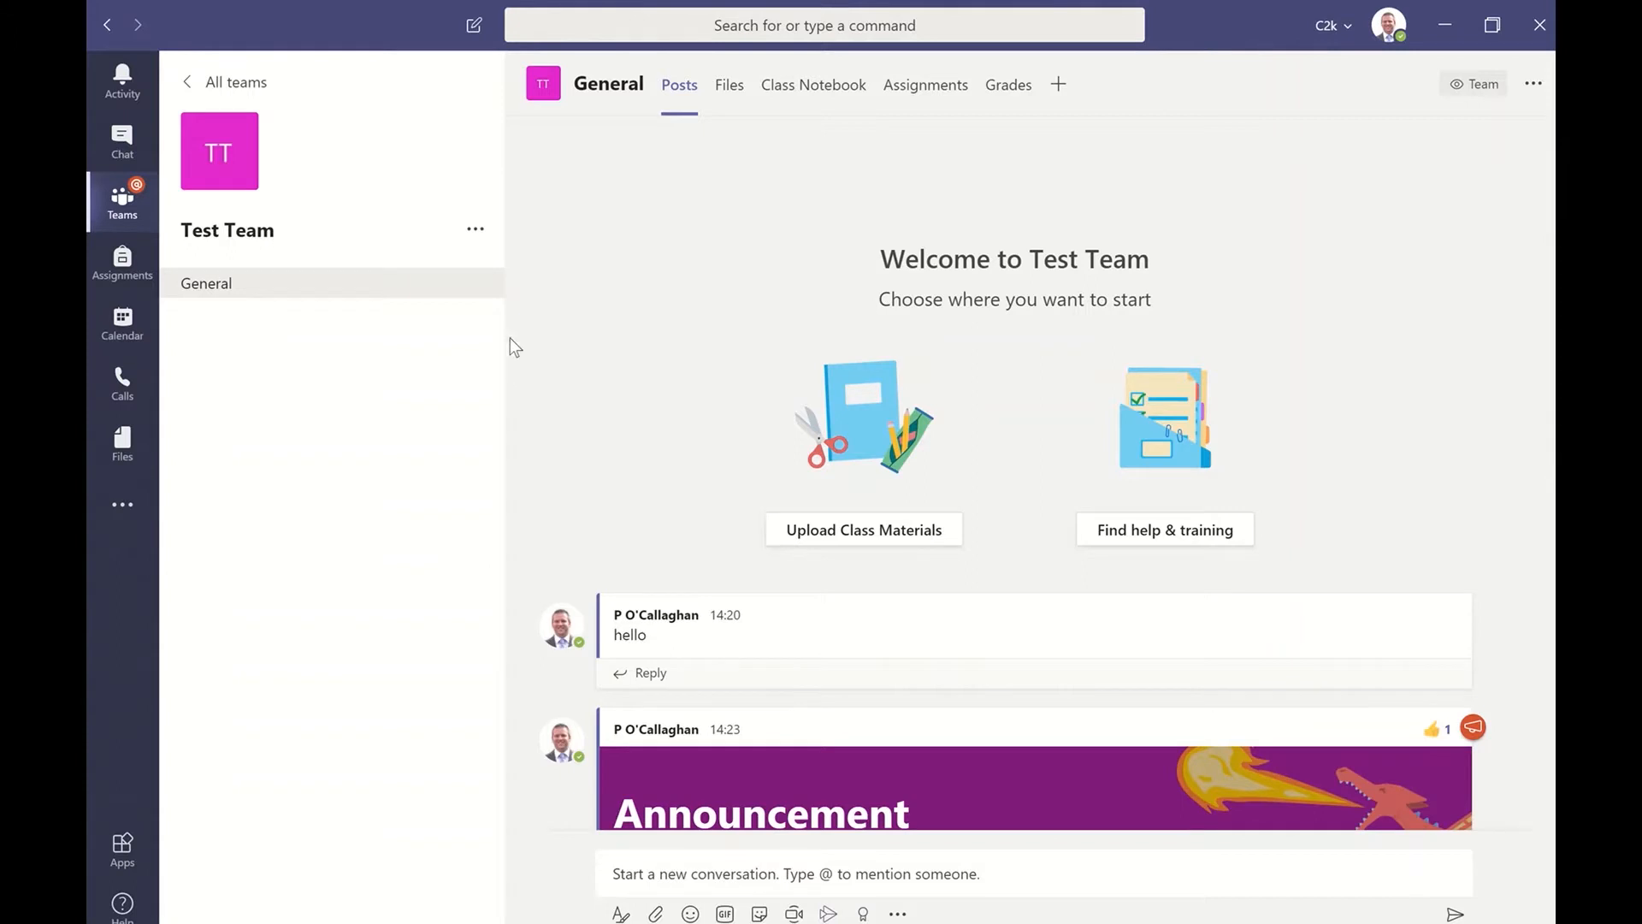
Open the management page of Test Team and show its settings
{"action": "left_click", "coordinate": [475, 233]}
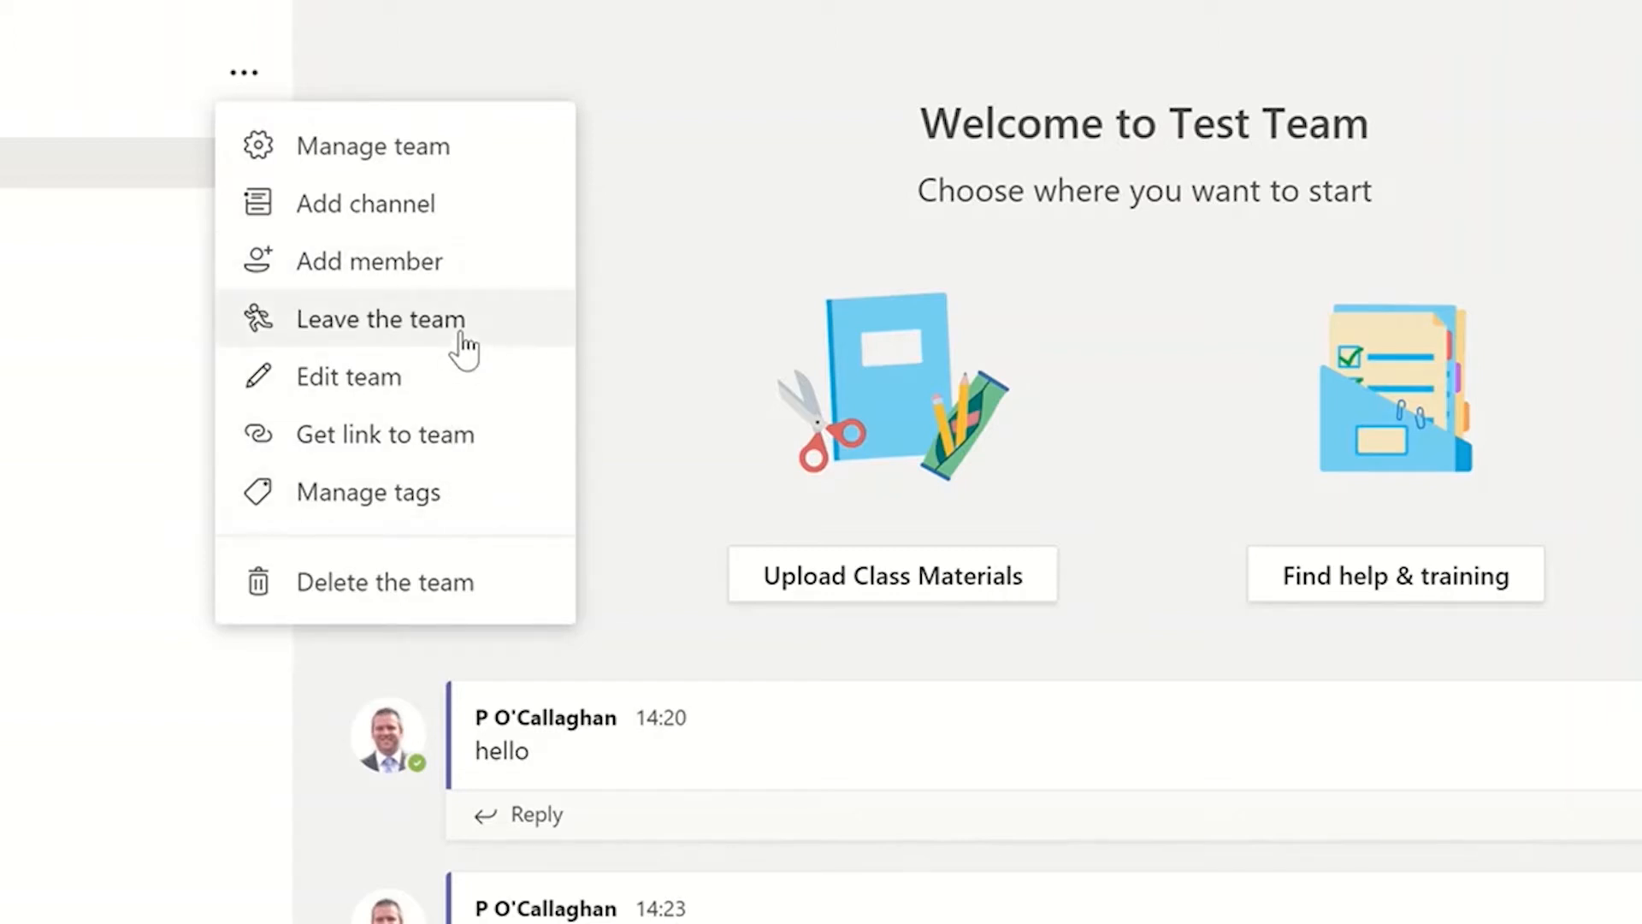
{"action": "left_click", "coordinate": [458, 150]}
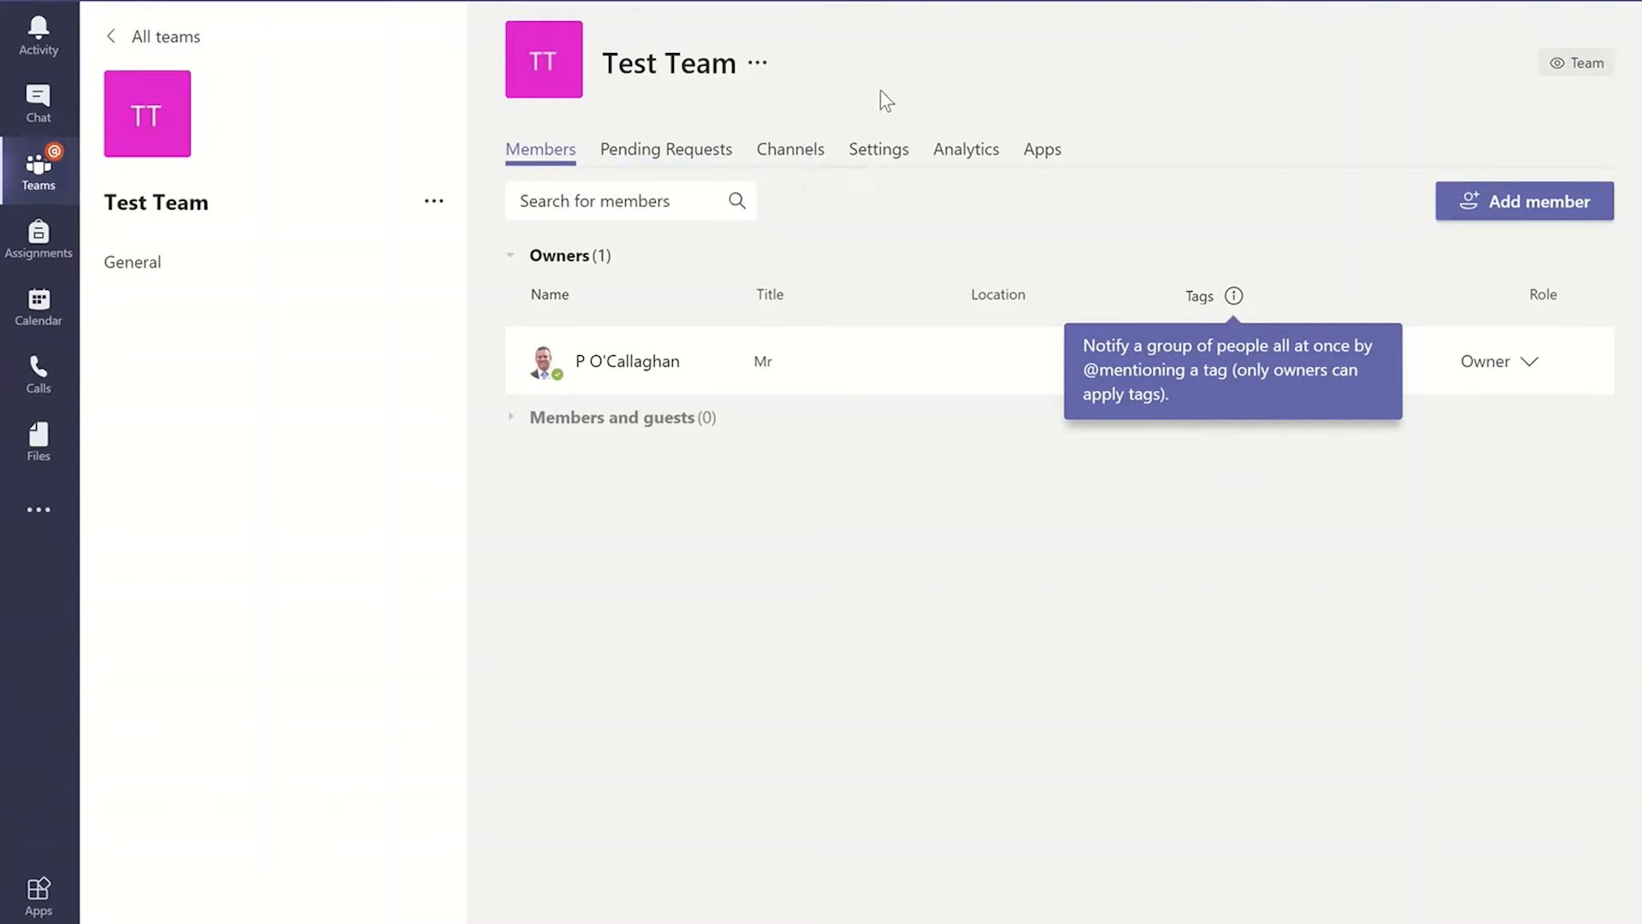
{"action": "left_click", "coordinate": [879, 151]}
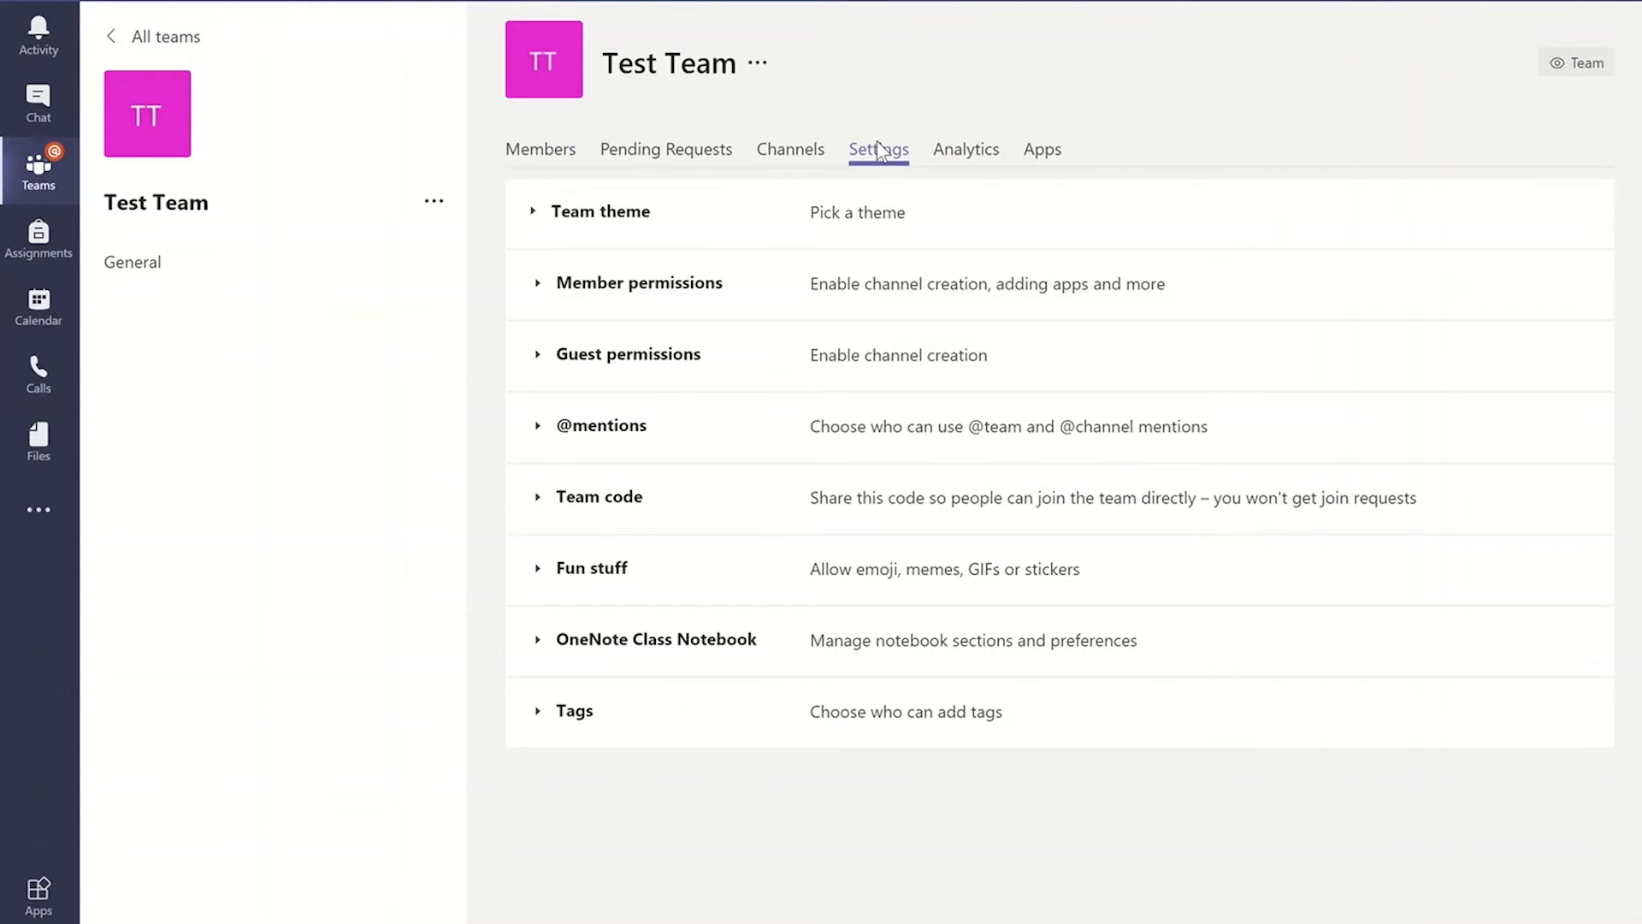
Look through the Team theme, Member permissions and Guest permissions sections, collapsing each one after viewing it
{"action": "left_click", "coordinate": [544, 218]}
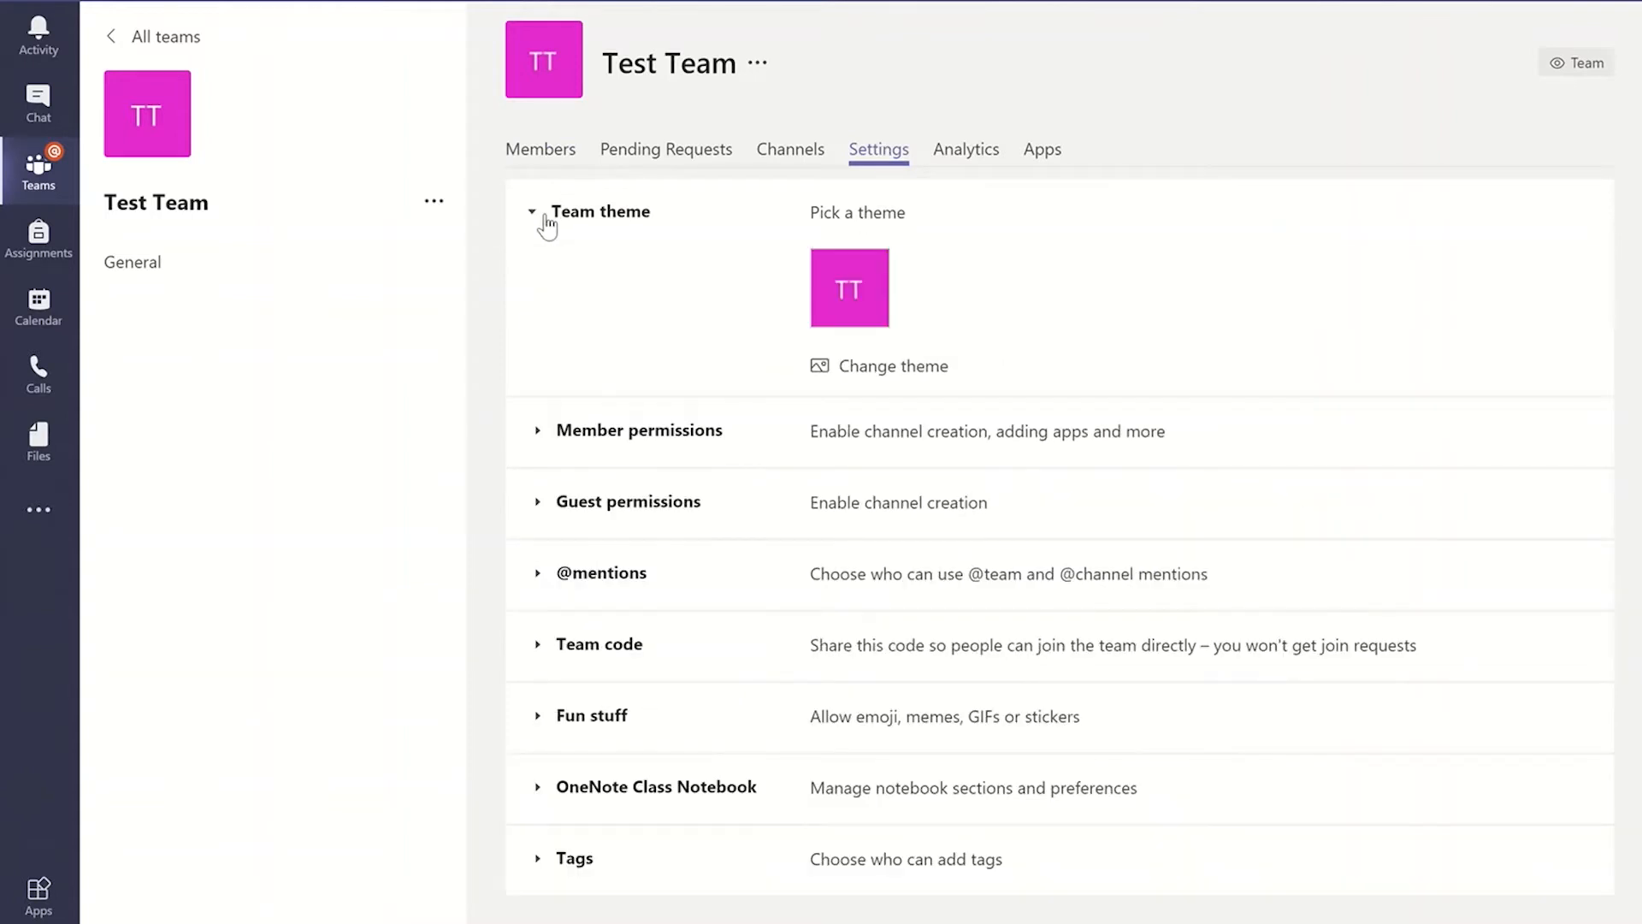
{"action": "left_click", "coordinate": [547, 227]}
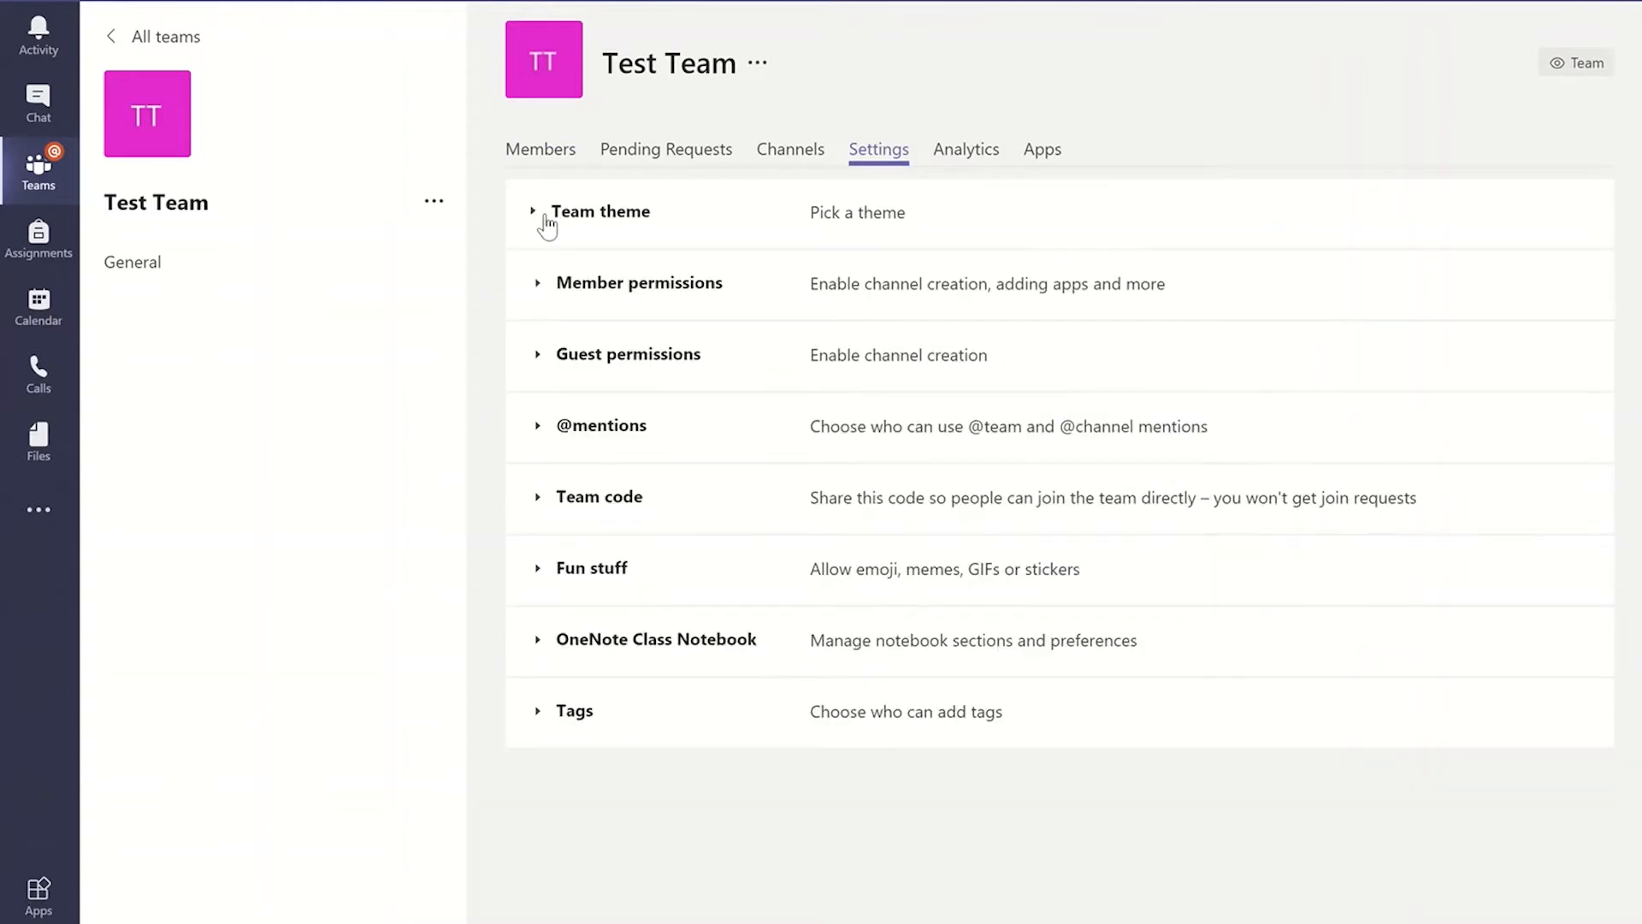
{"action": "left_click", "coordinate": [552, 291]}
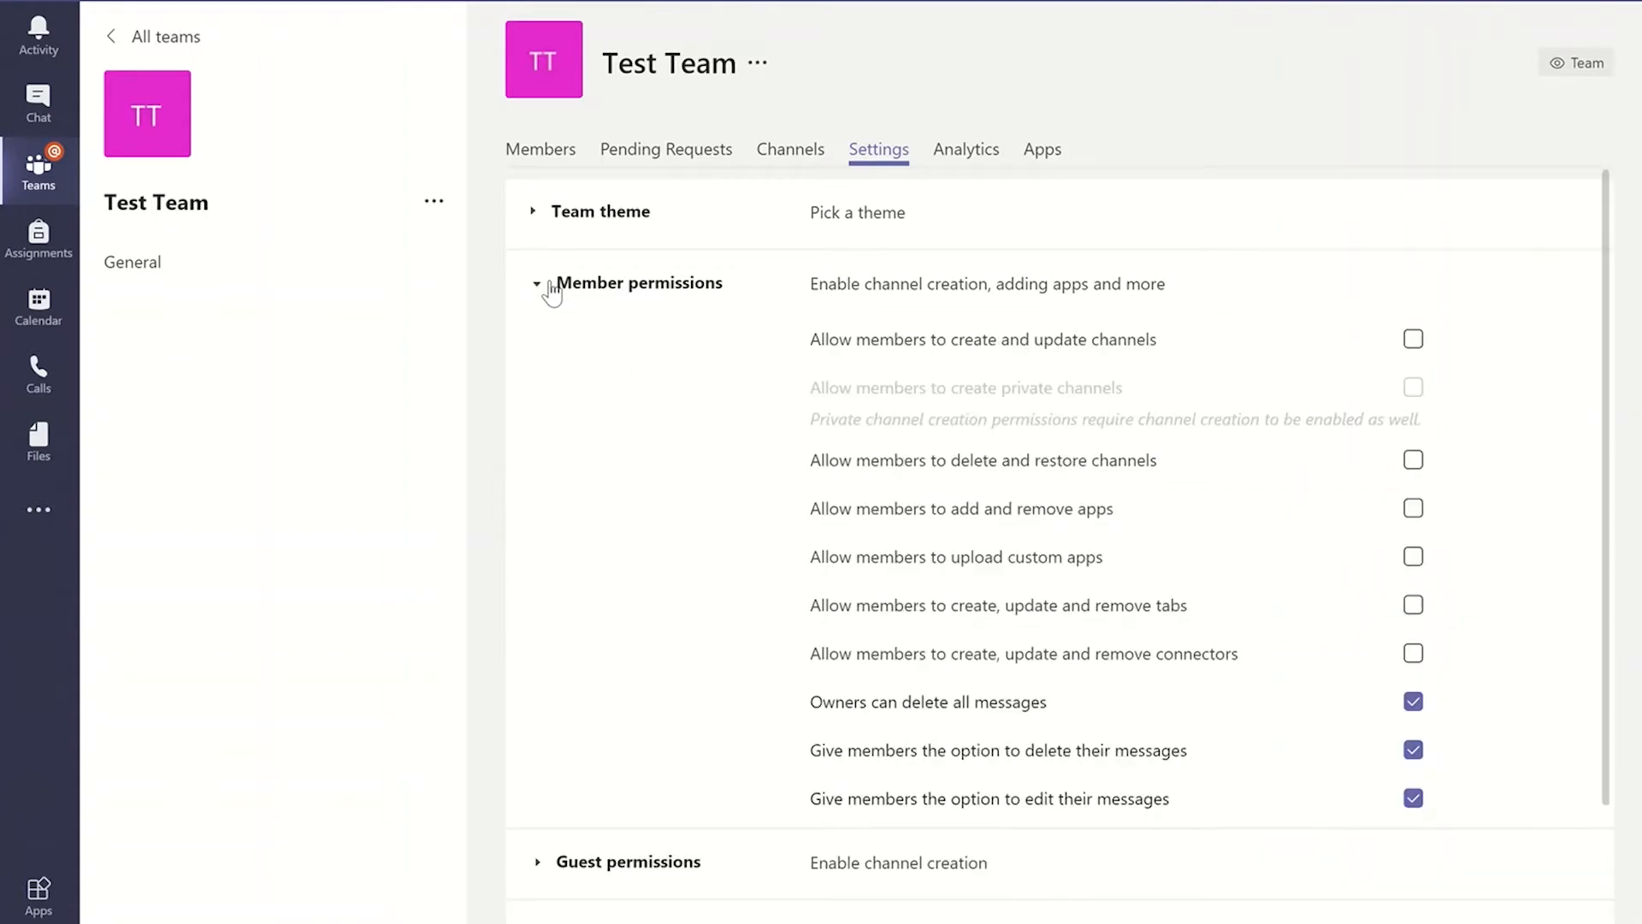
{"action": "left_click", "coordinate": [551, 290]}
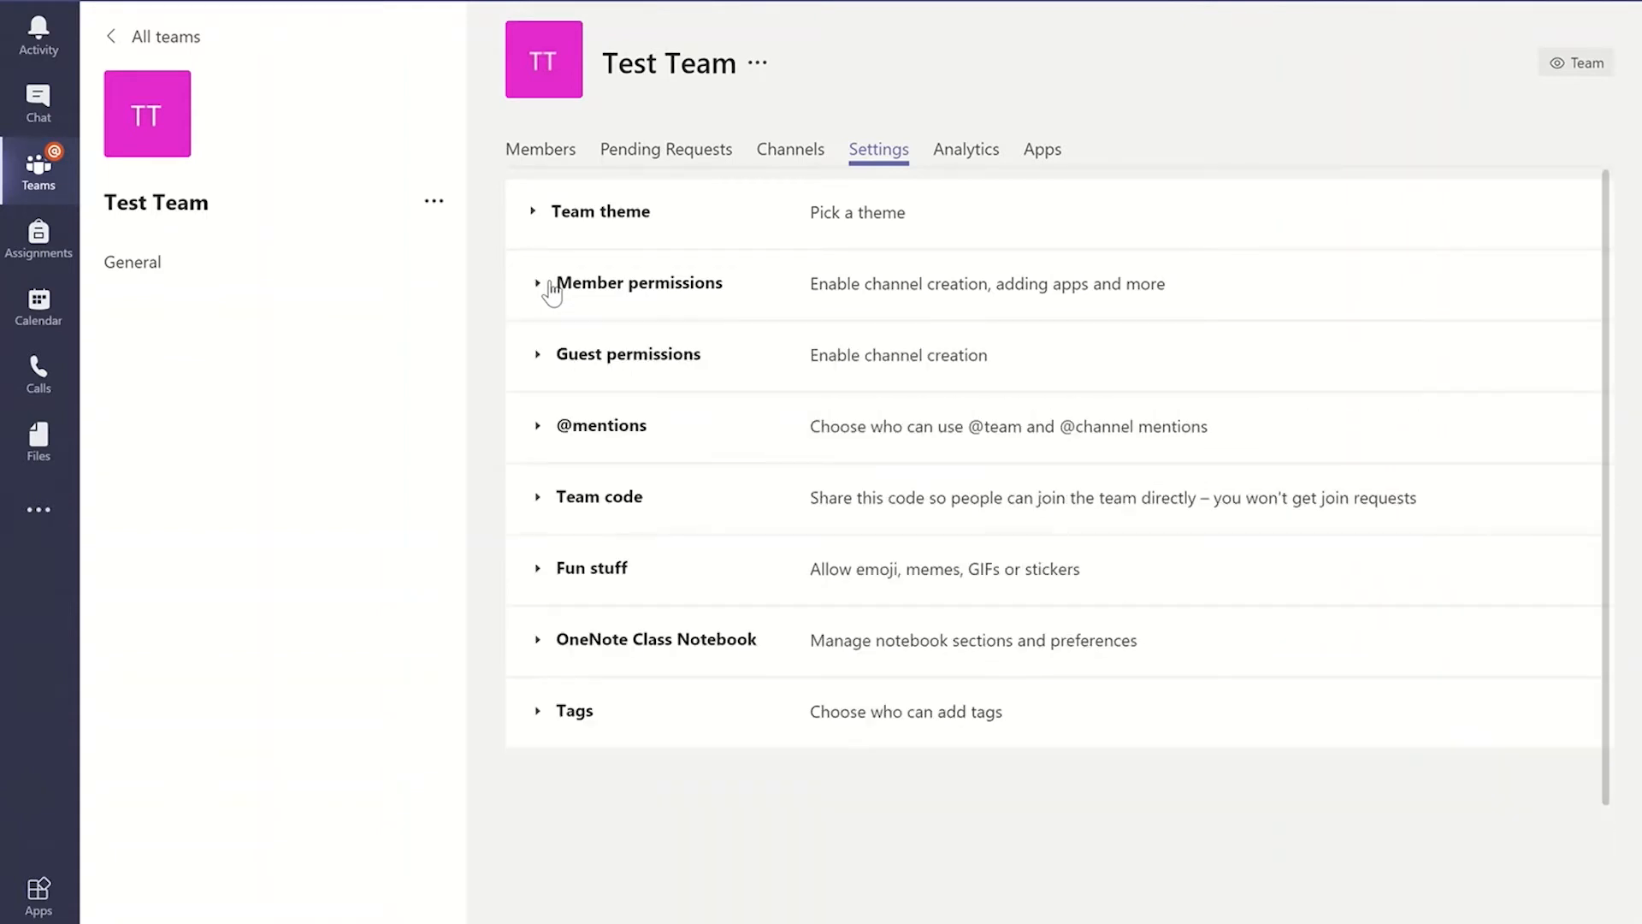
{"action": "left_click", "coordinate": [565, 364]}
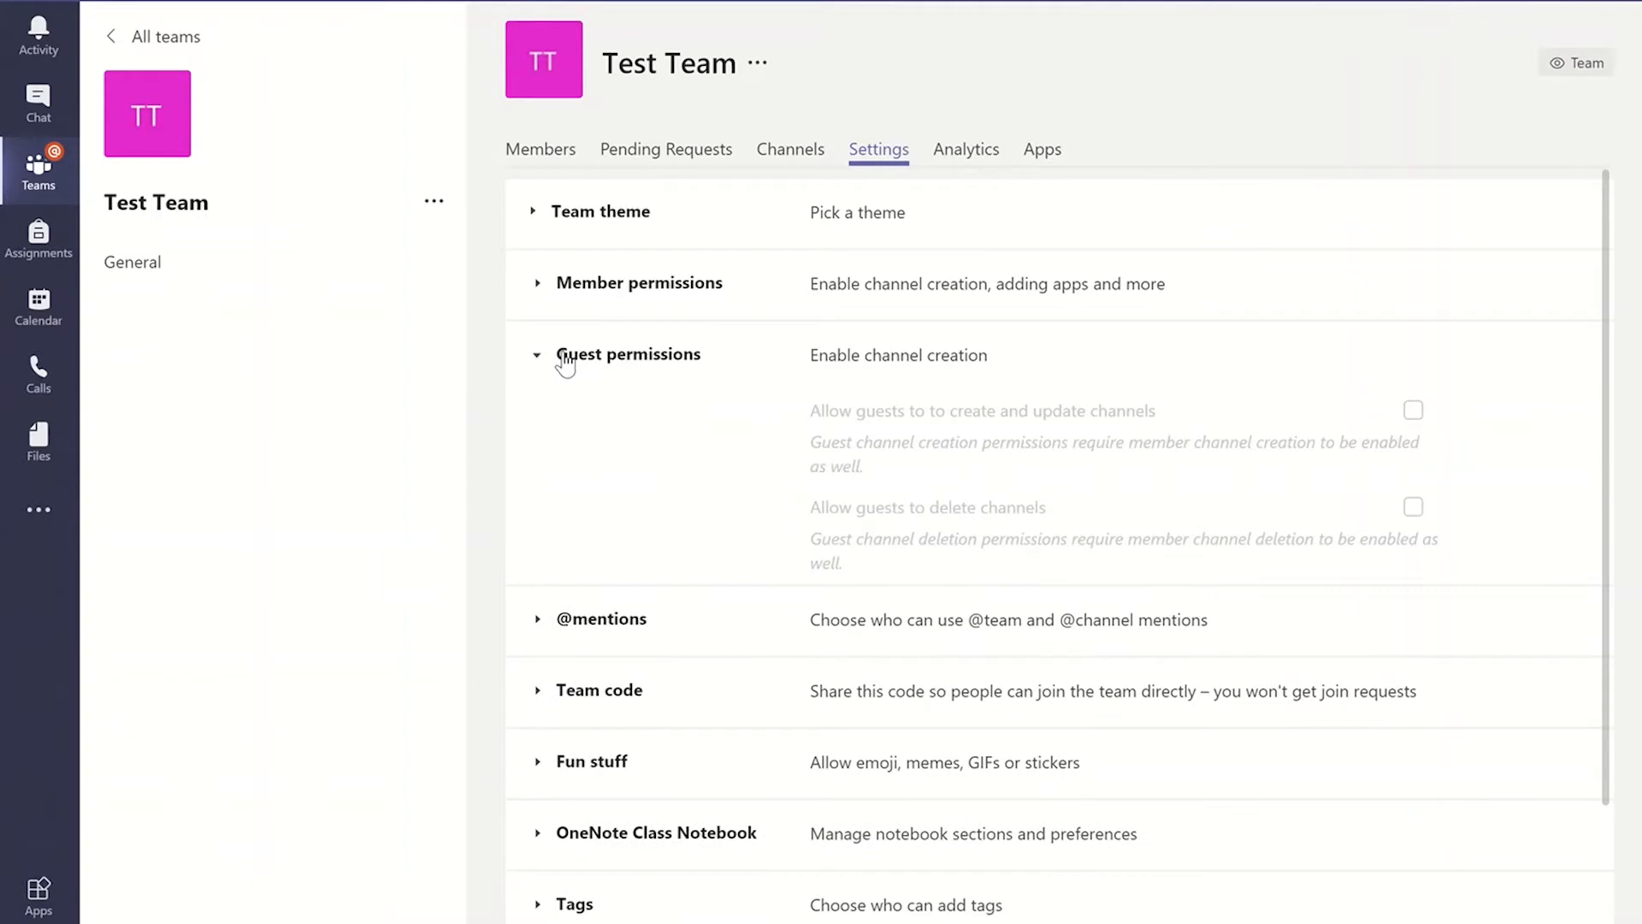
{"action": "left_click", "coordinate": [565, 364]}
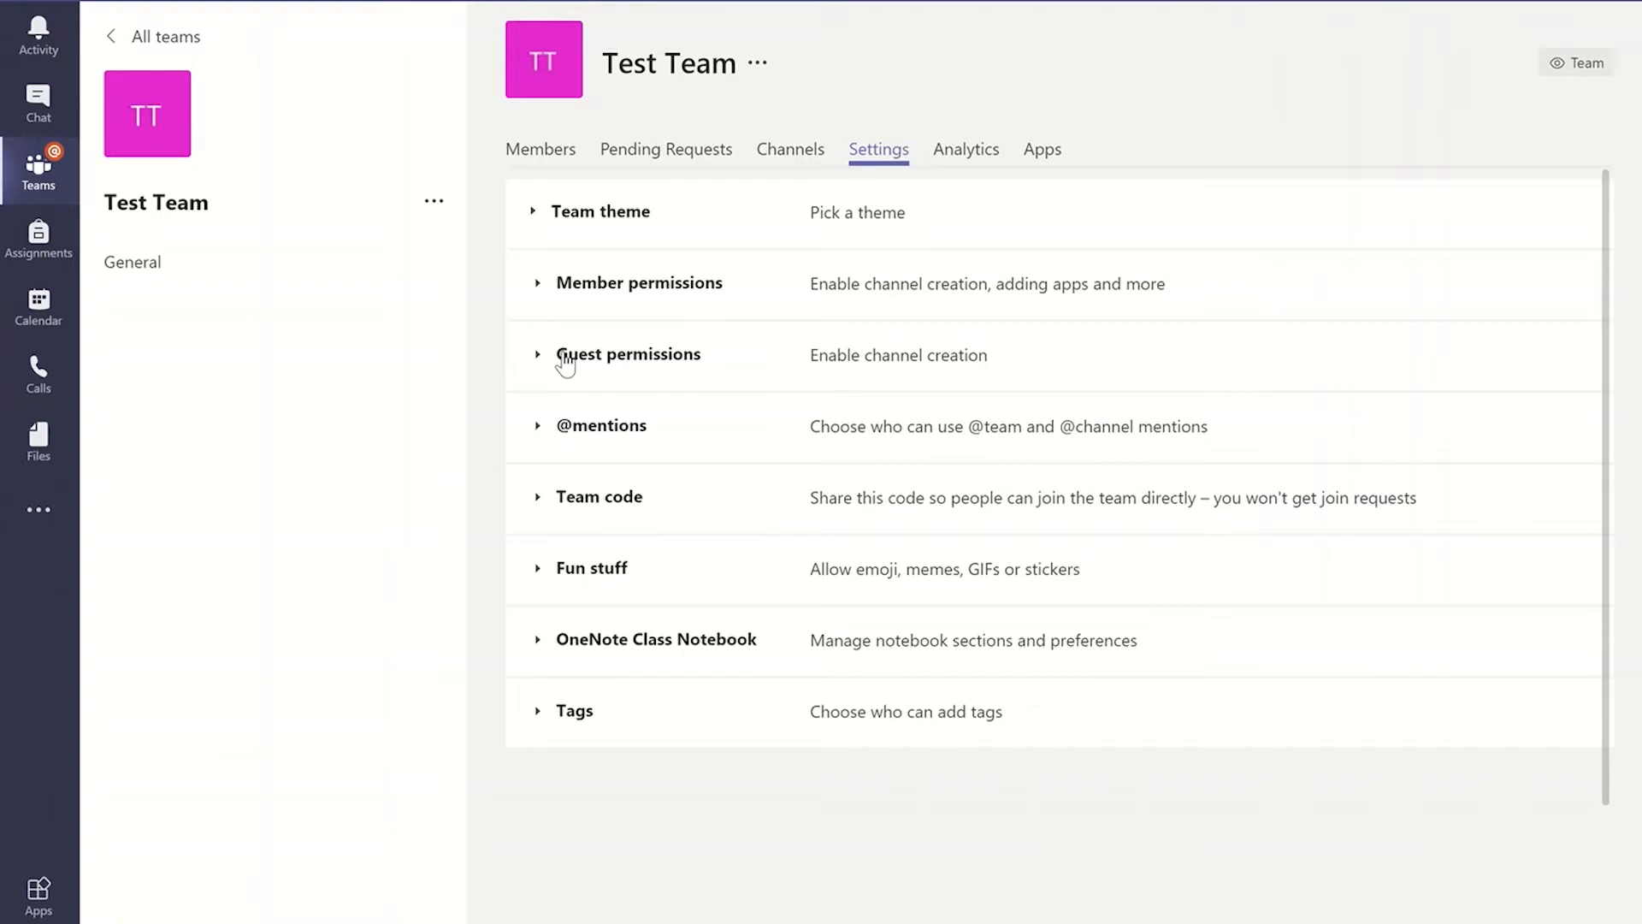
Change the team theme to the Shakespeare portrait avatar and update the class details
{"action": "left_click", "coordinate": [550, 224]}
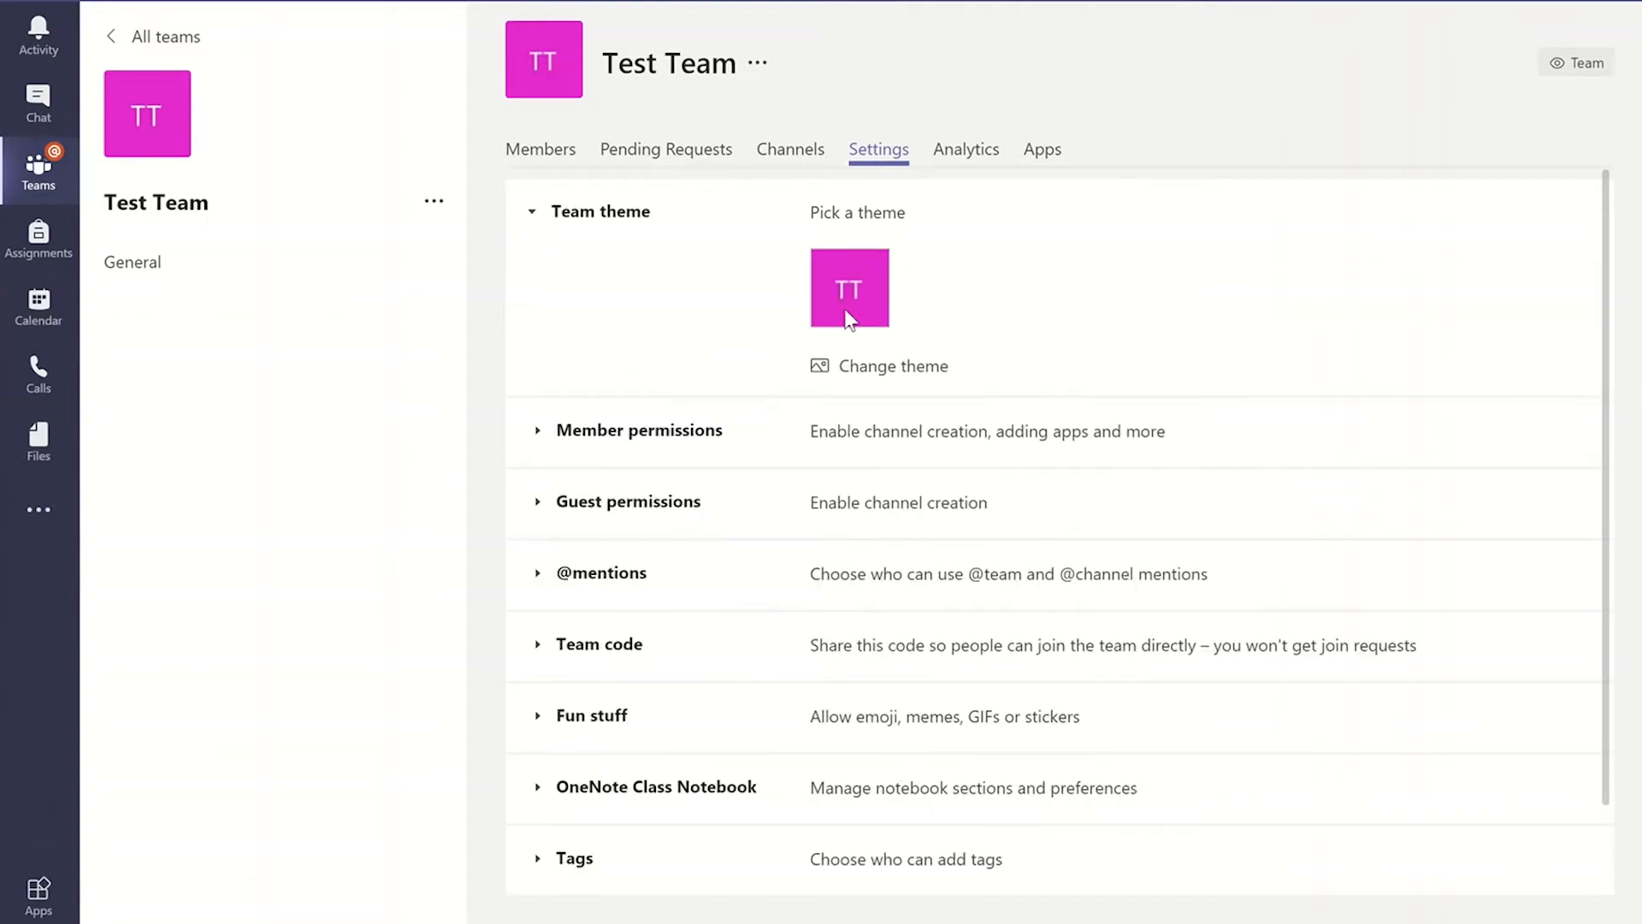
{"action": "left_click", "coordinate": [869, 370]}
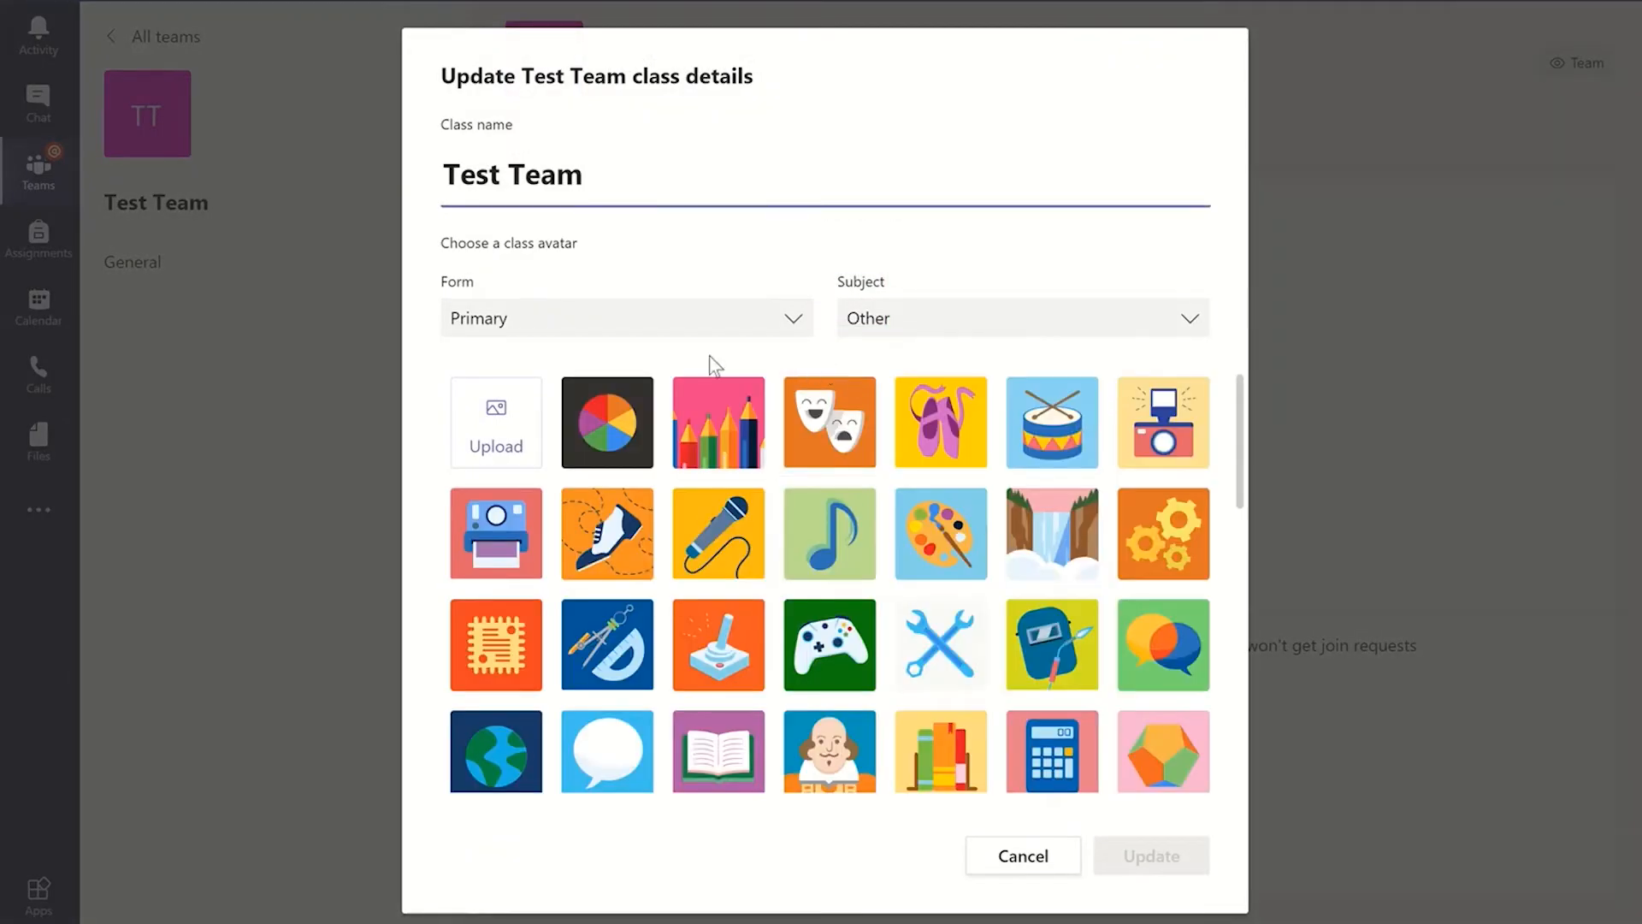
{"action": "scroll", "coordinate": [1035, 548], "scroll_direction": "down", "scroll_amount": 3}
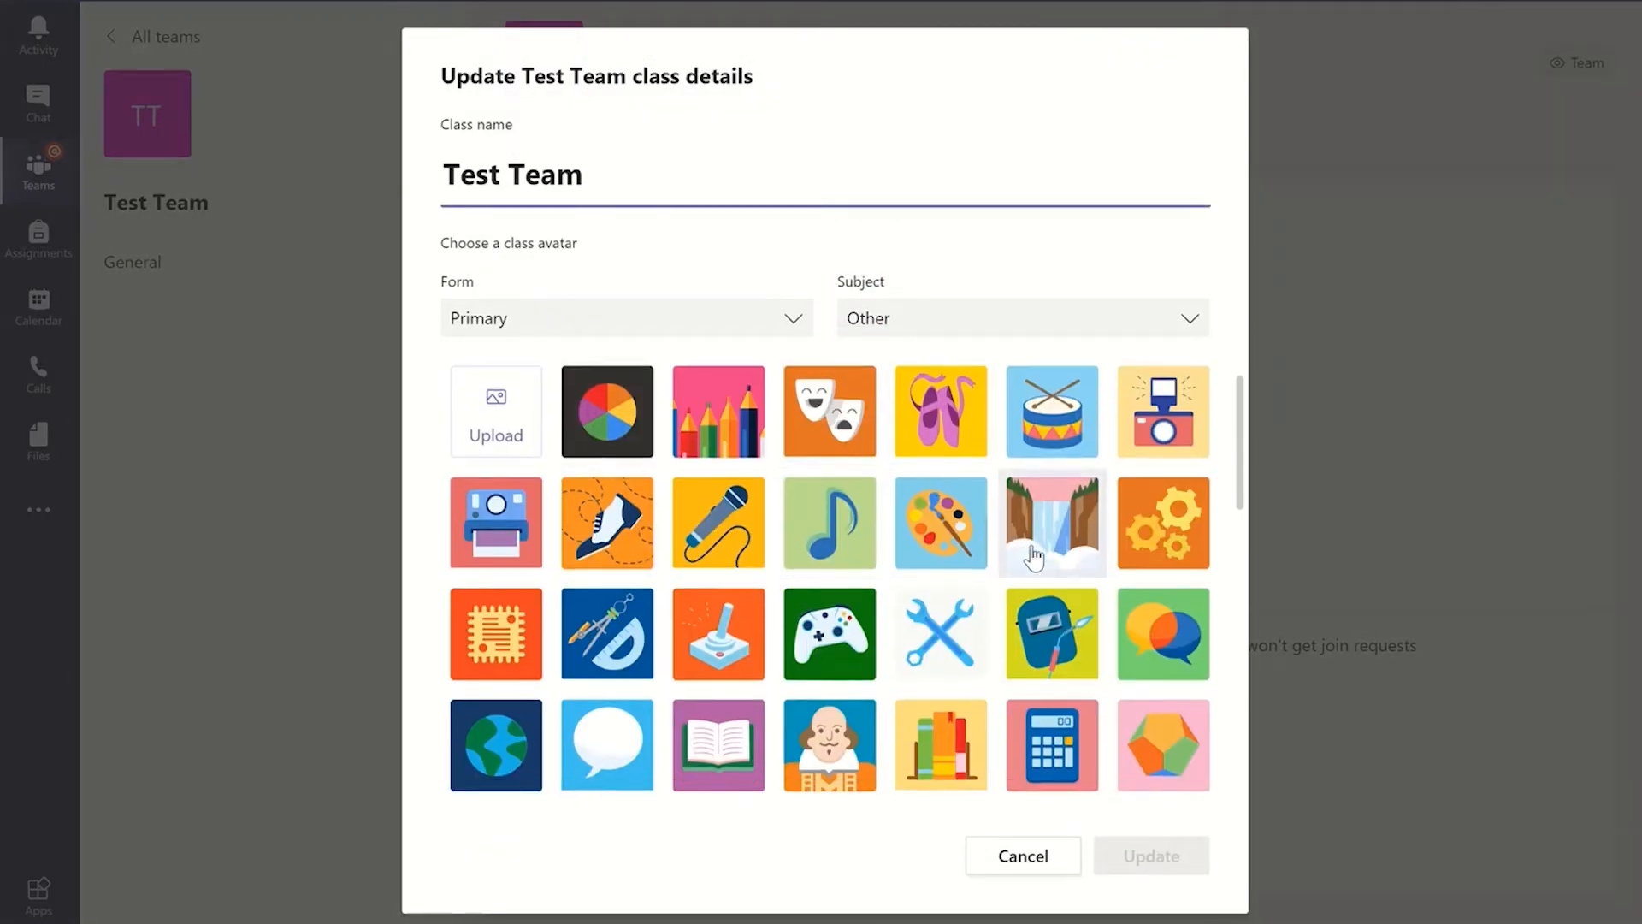
{"action": "scroll", "coordinate": [1035, 556], "scroll_direction": "down", "scroll_amount": 2}
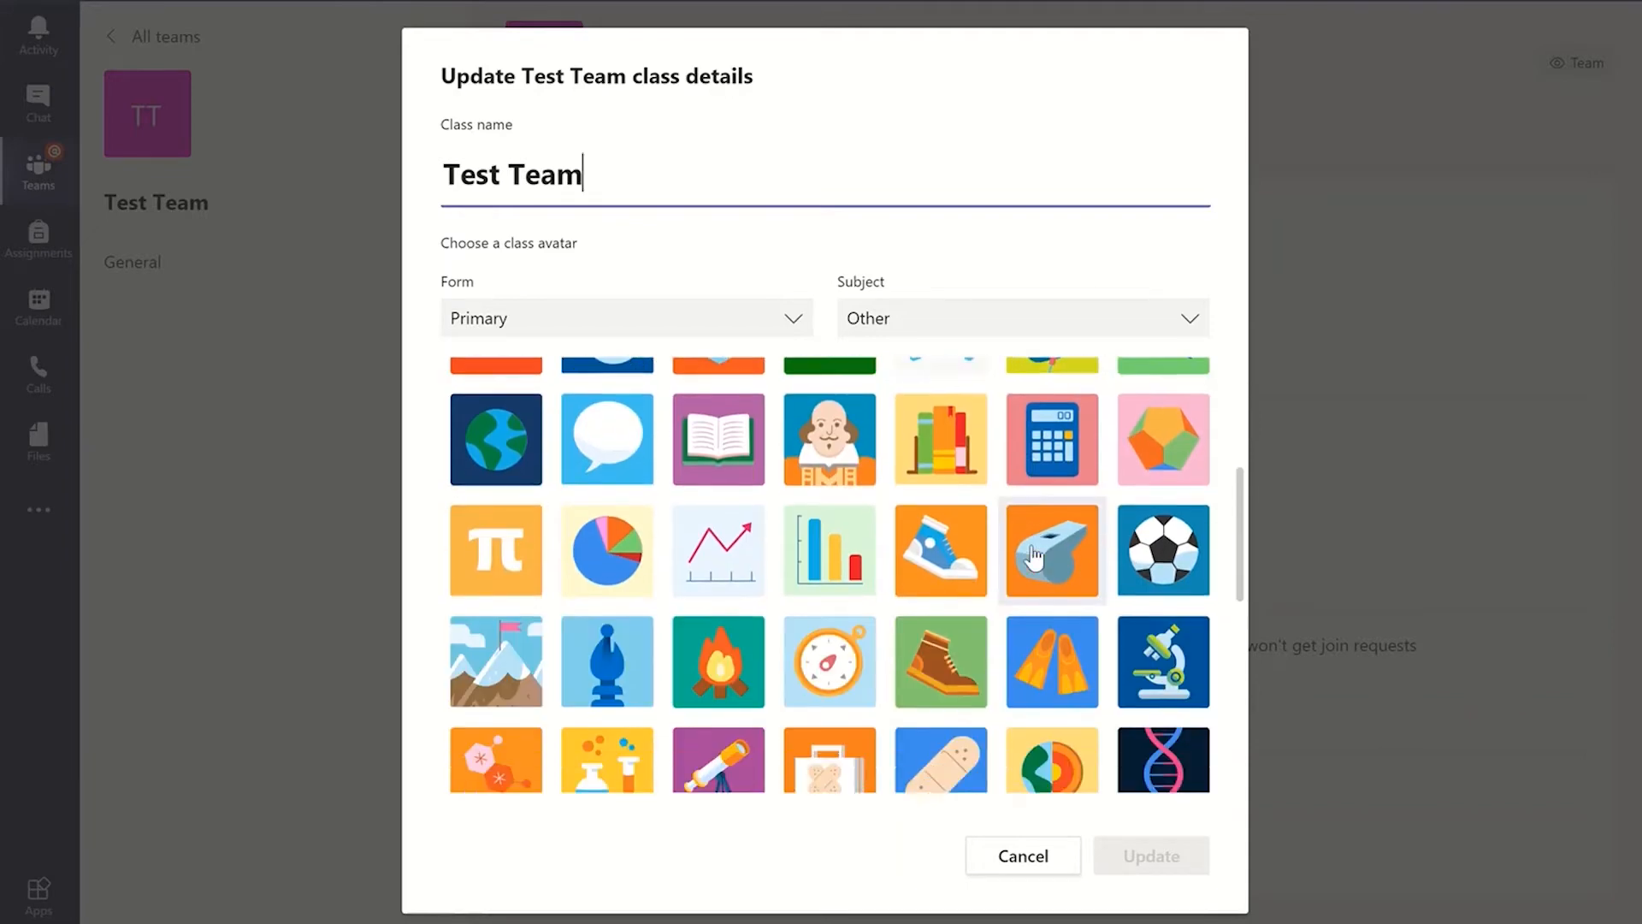
{"action": "scroll", "coordinate": [1035, 556], "scroll_direction": "up", "scroll_amount": 3}
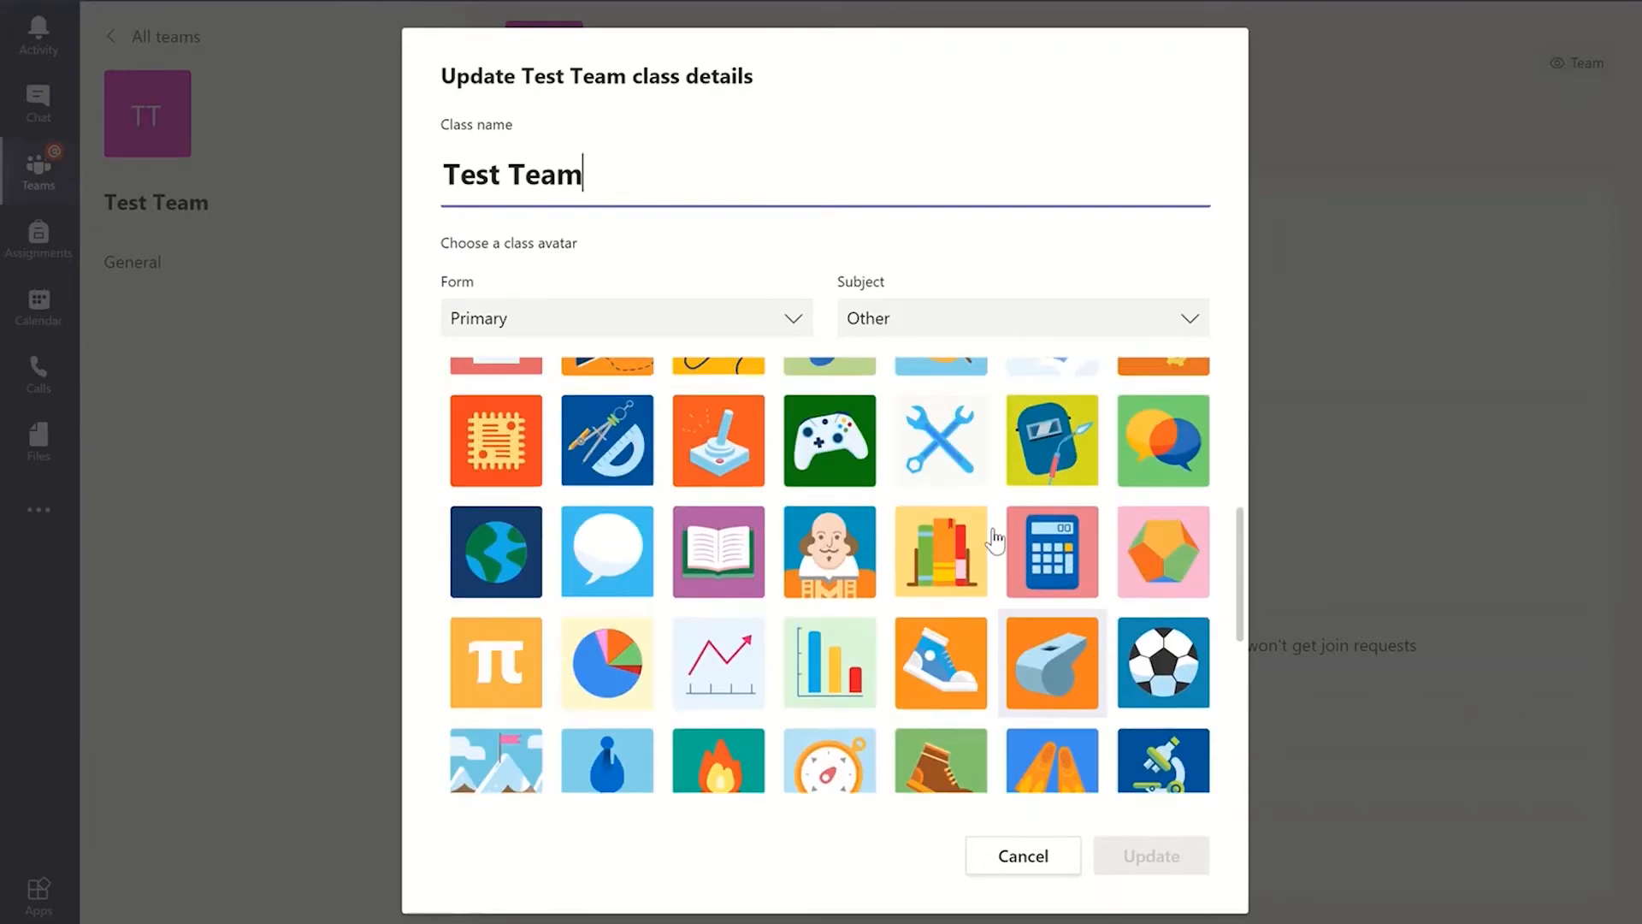
{"action": "left_click", "coordinate": [837, 541]}
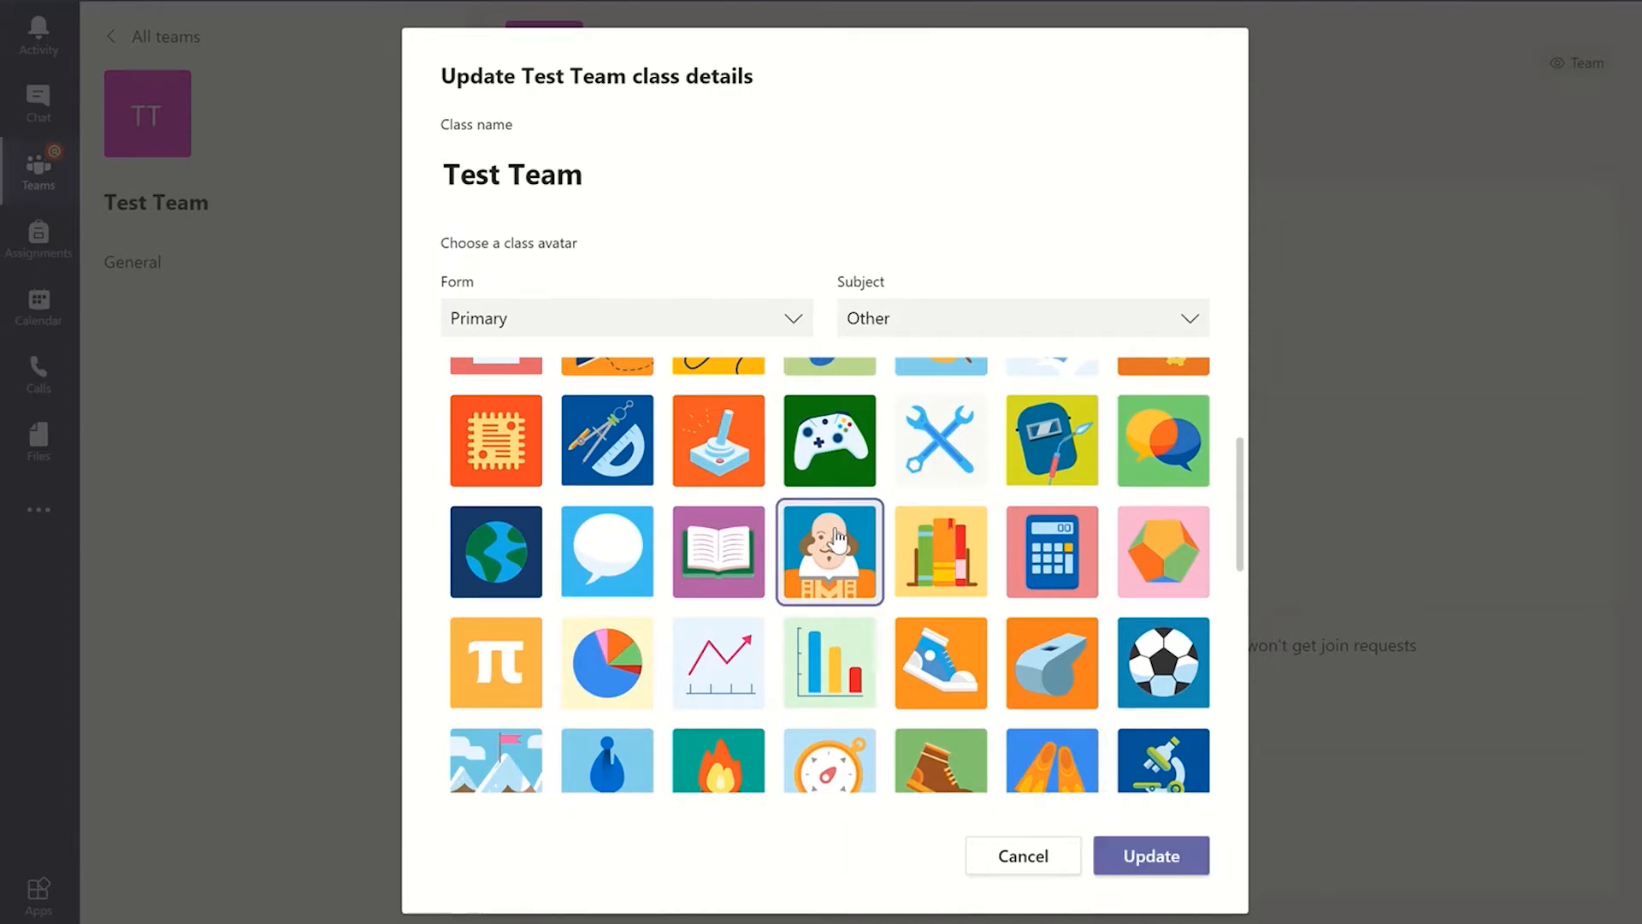
{"action": "left_click", "coordinate": [1157, 842]}
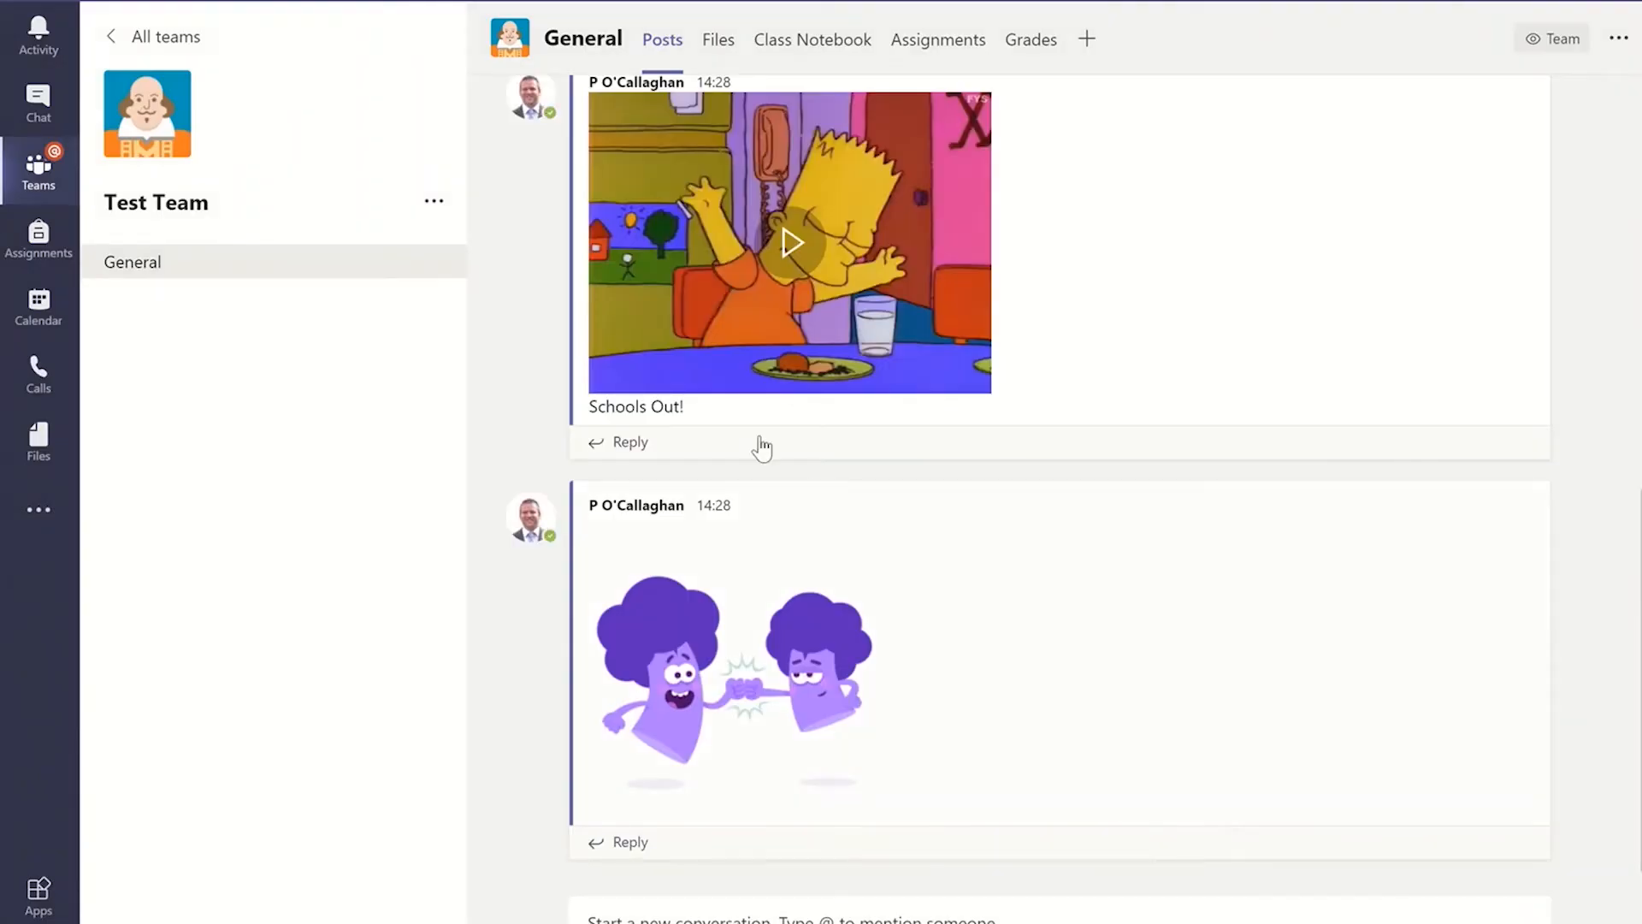
Return to the settings of Test Team and expand Member permissions to review all its options
{"action": "left_click", "coordinate": [432, 214]}
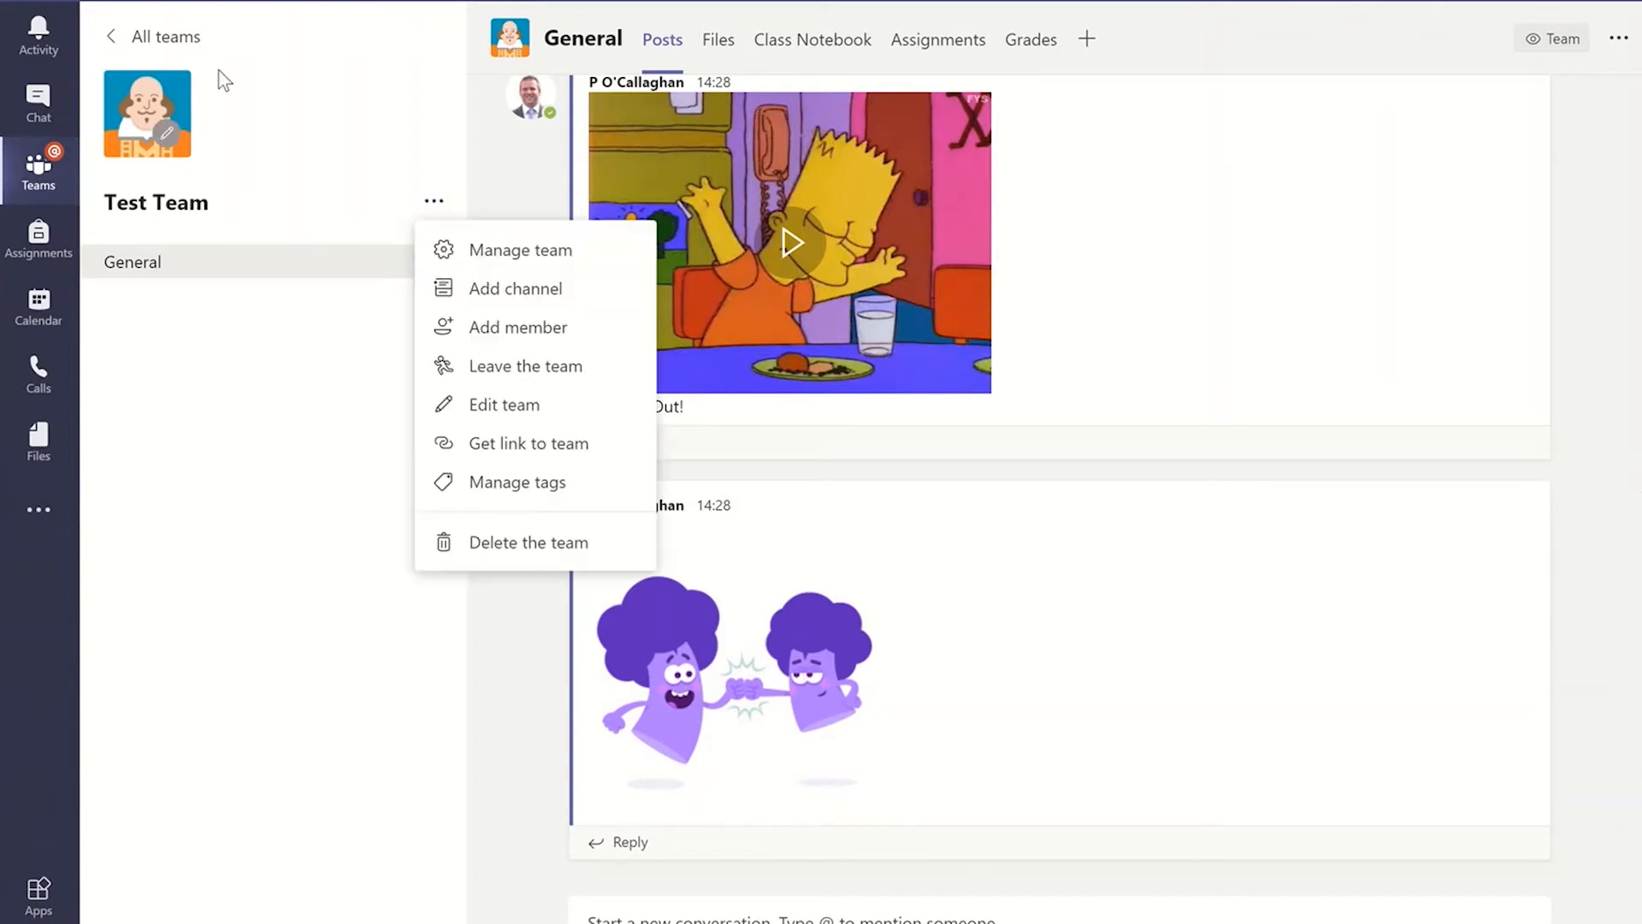
{"action": "left_click", "coordinate": [490, 252]}
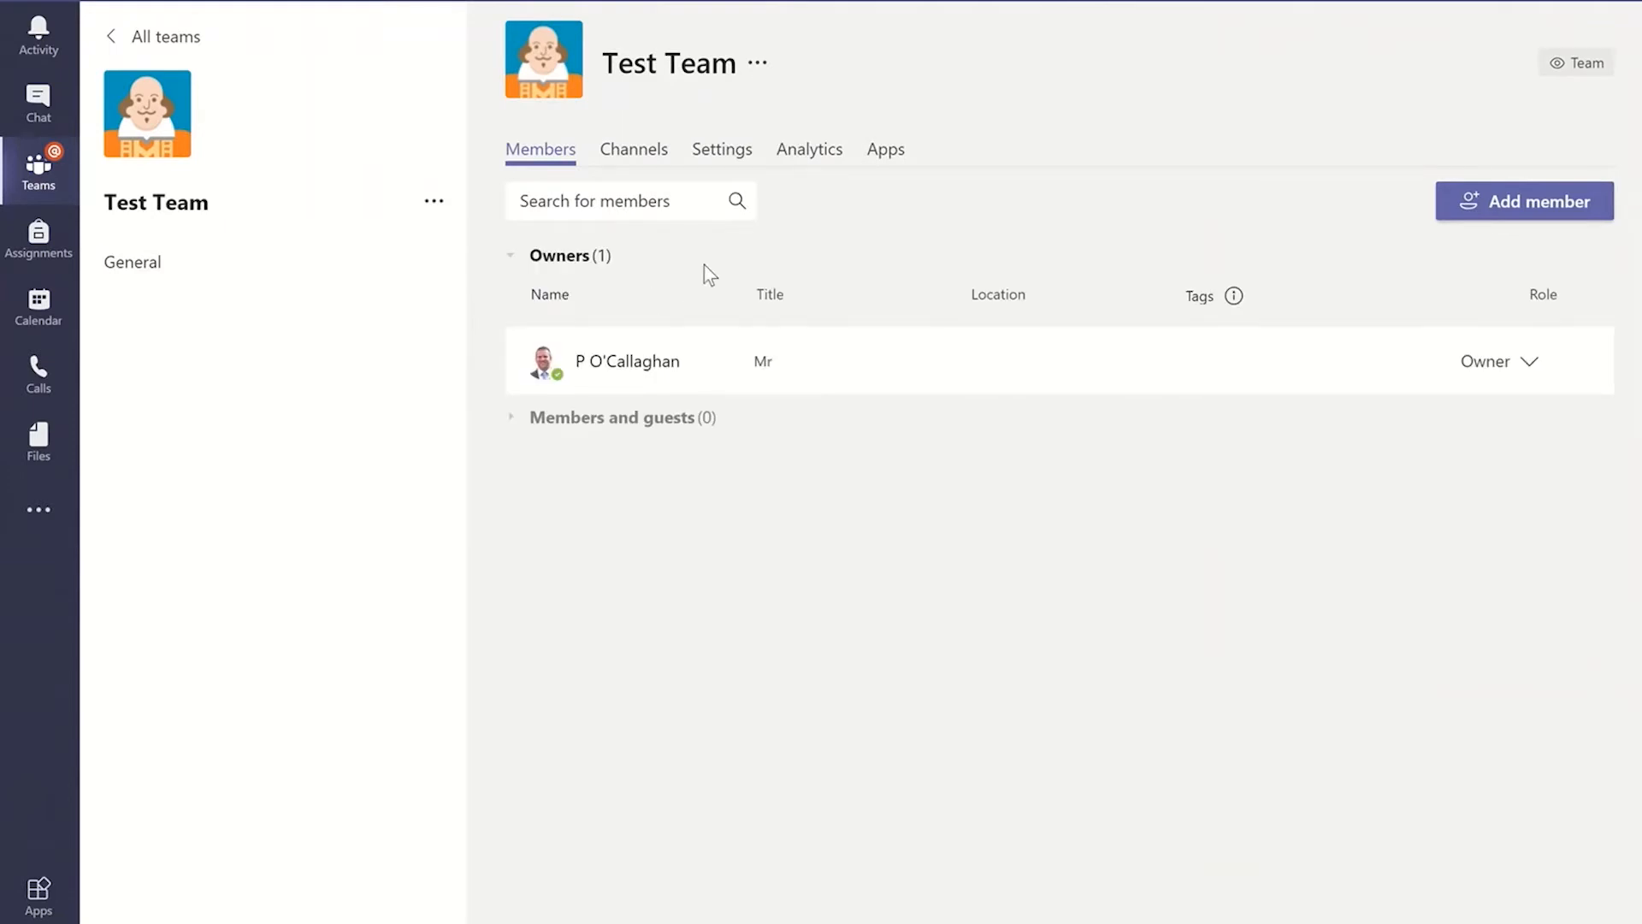
{"action": "left_click", "coordinate": [715, 169]}
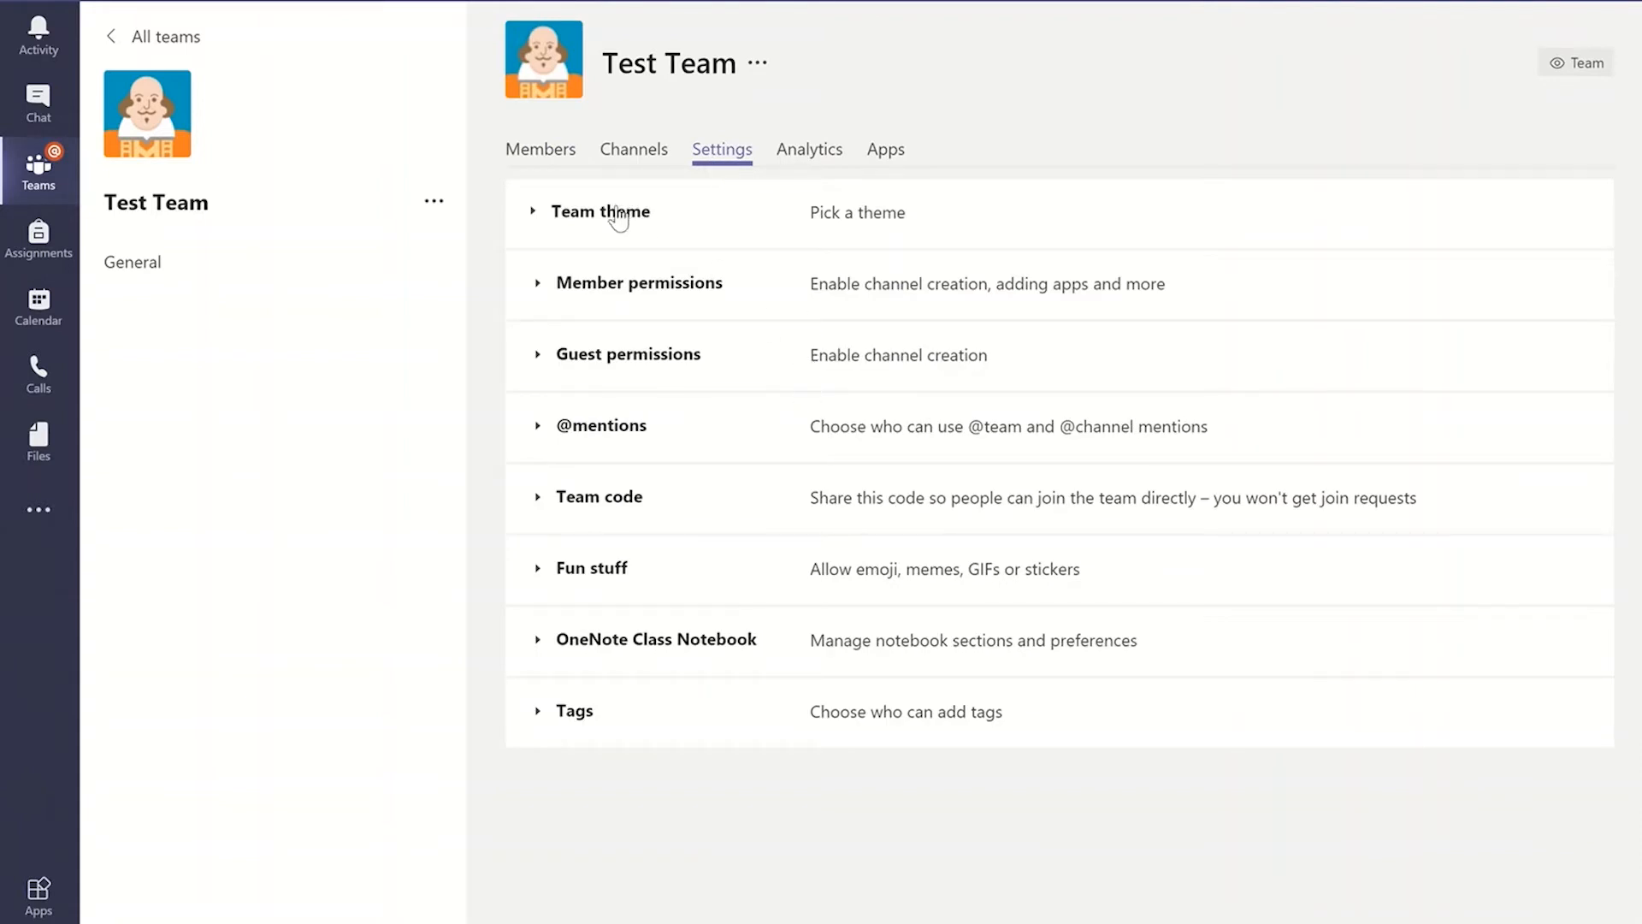
{"action": "left_click", "coordinate": [673, 289]}
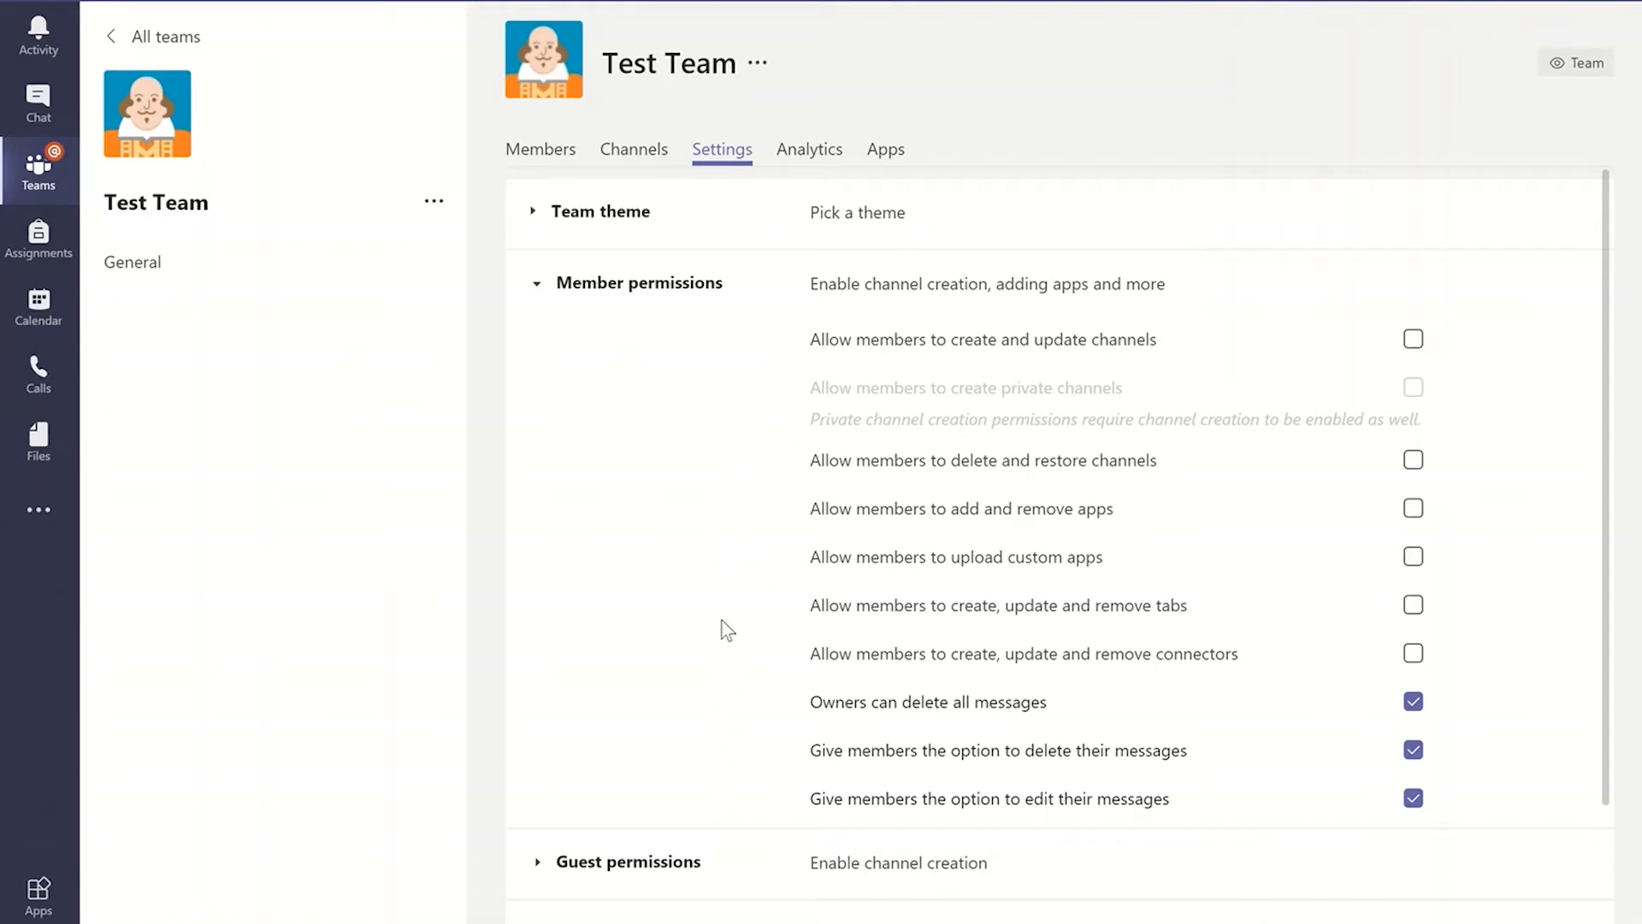
{"action": "scroll", "coordinate": [725, 650], "scroll_direction": "down", "scroll_amount": 1}
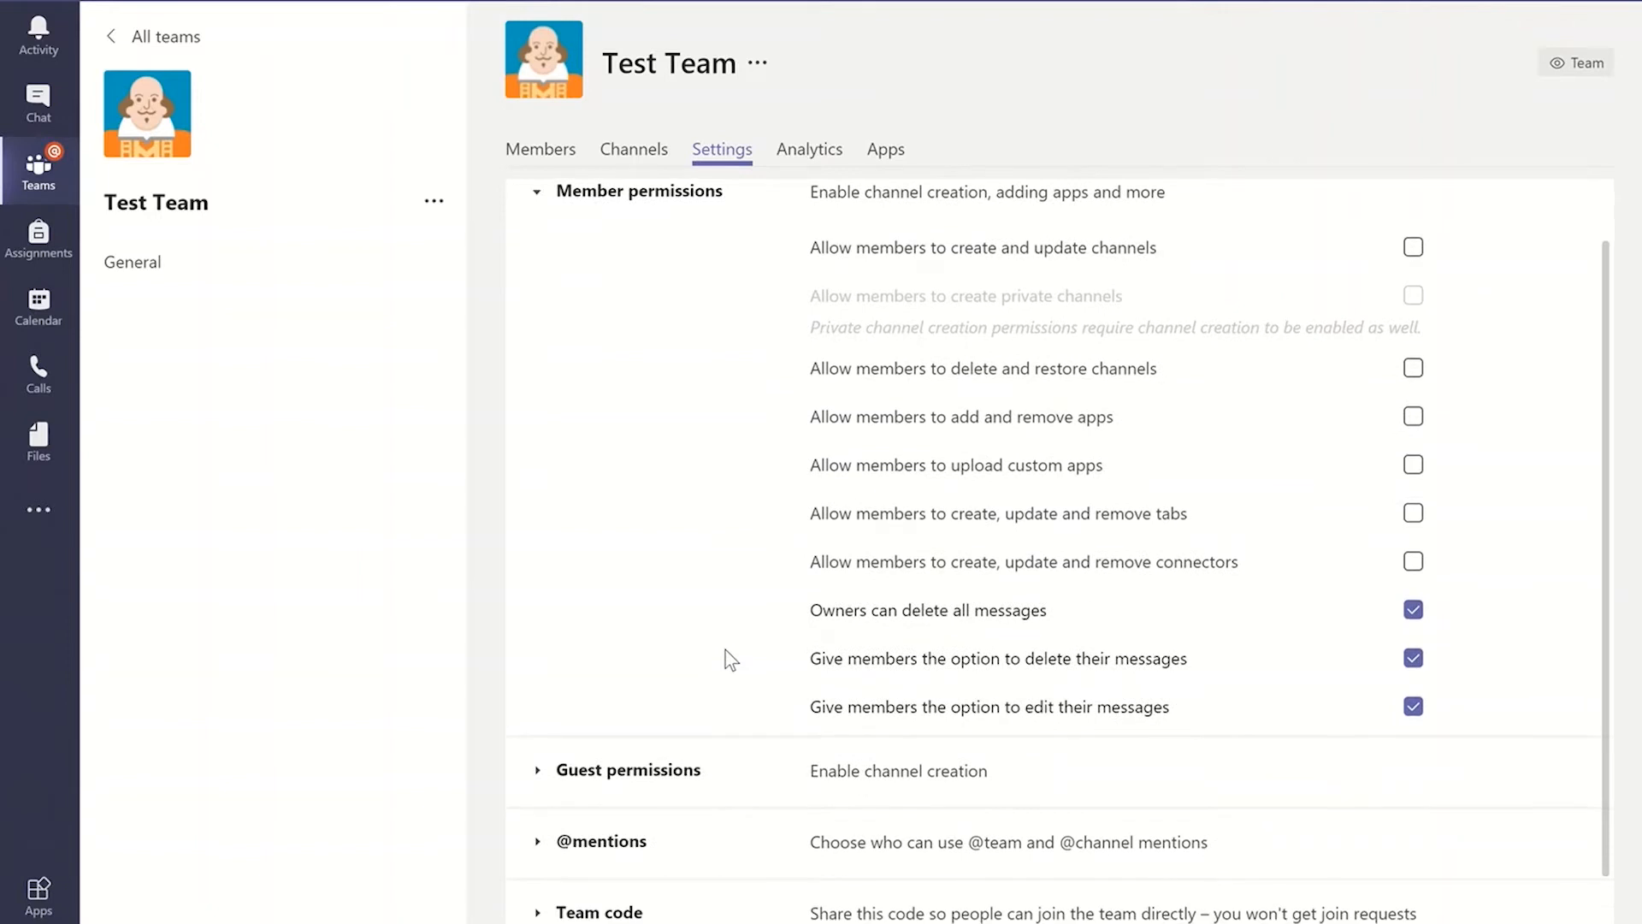
{"action": "scroll", "coordinate": [730, 658], "scroll_direction": "down", "scroll_amount": 1}
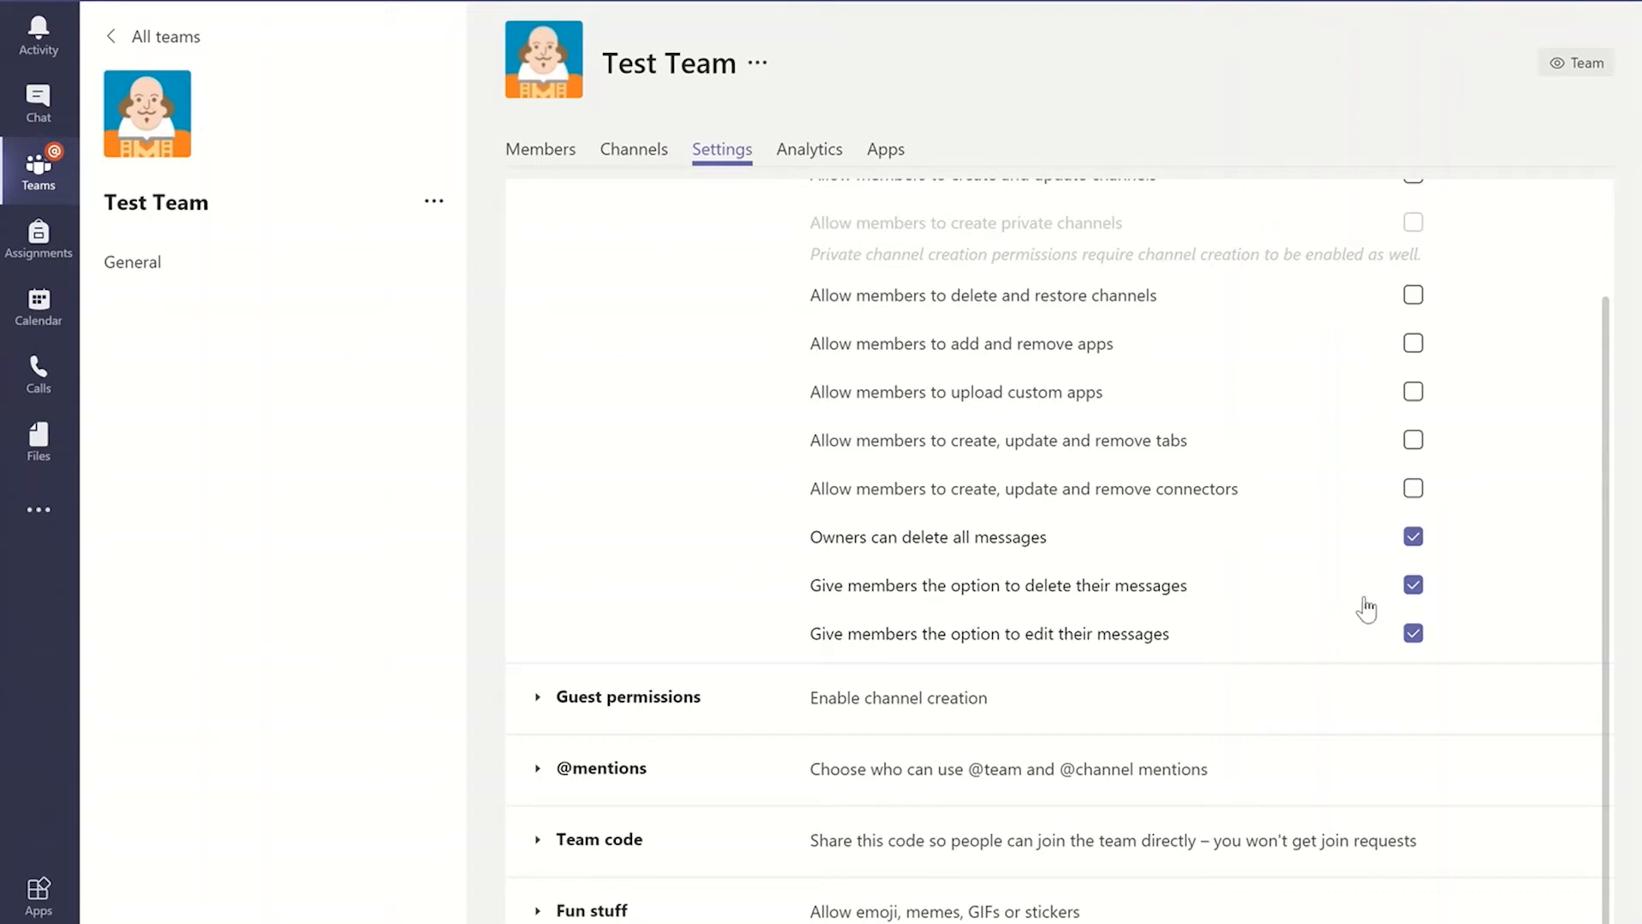
Disable the members' options to delete and edit their messages, and re-enable both
{"action": "left_click", "coordinate": [1413, 586]}
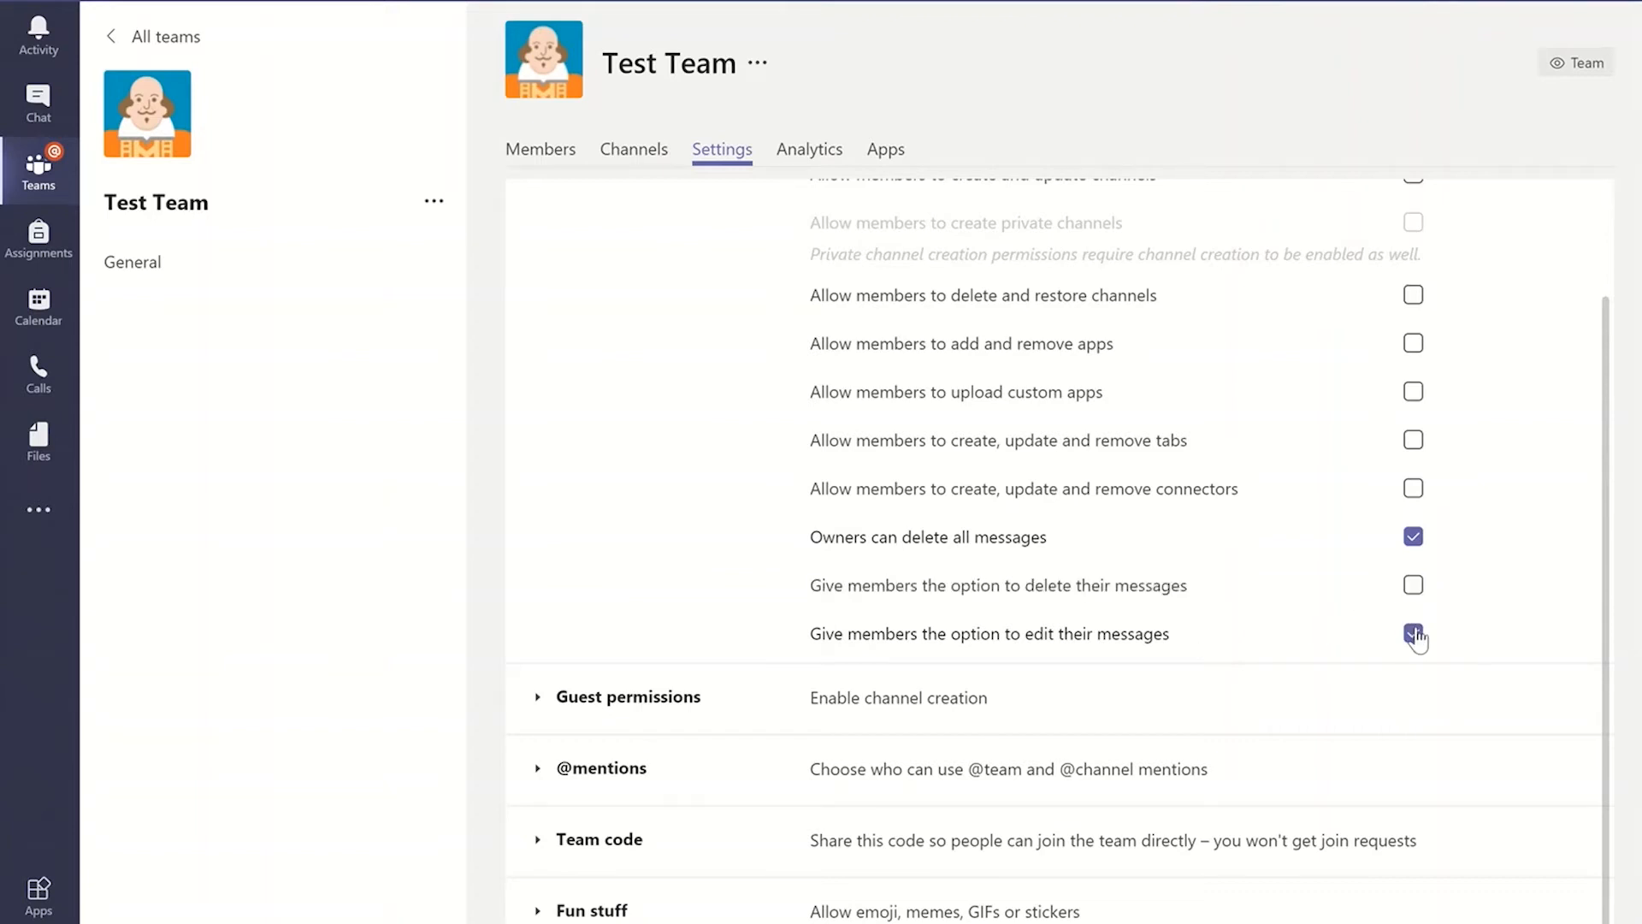
{"action": "left_click", "coordinate": [1413, 633]}
{"action": "left_click", "coordinate": [1419, 585]}
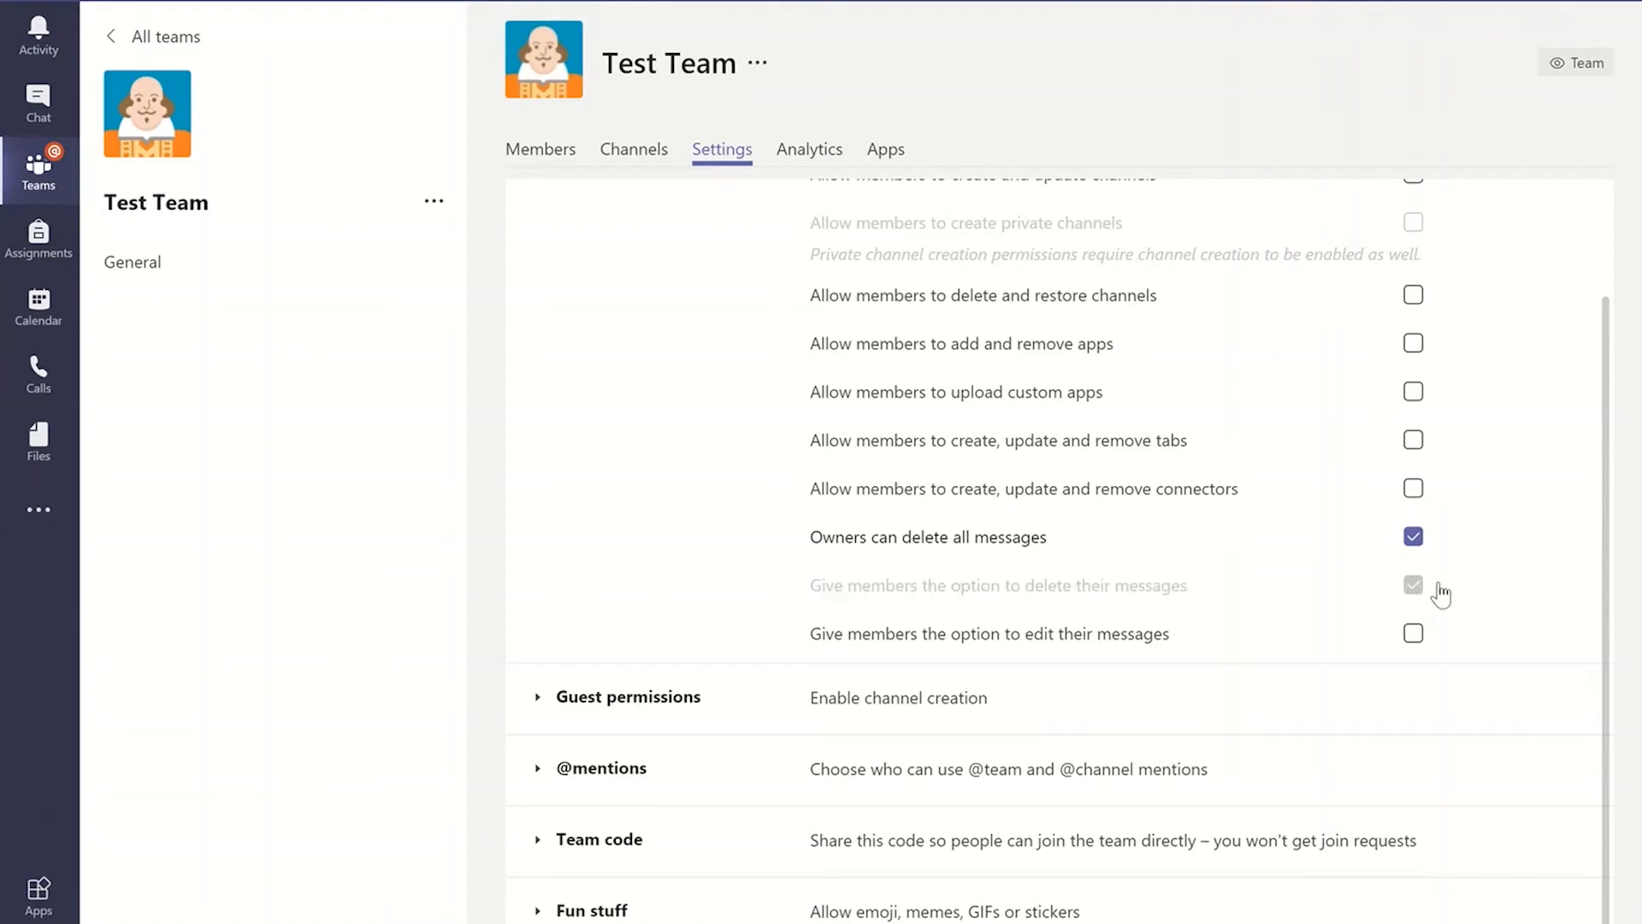
{"action": "left_click", "coordinate": [1415, 637]}
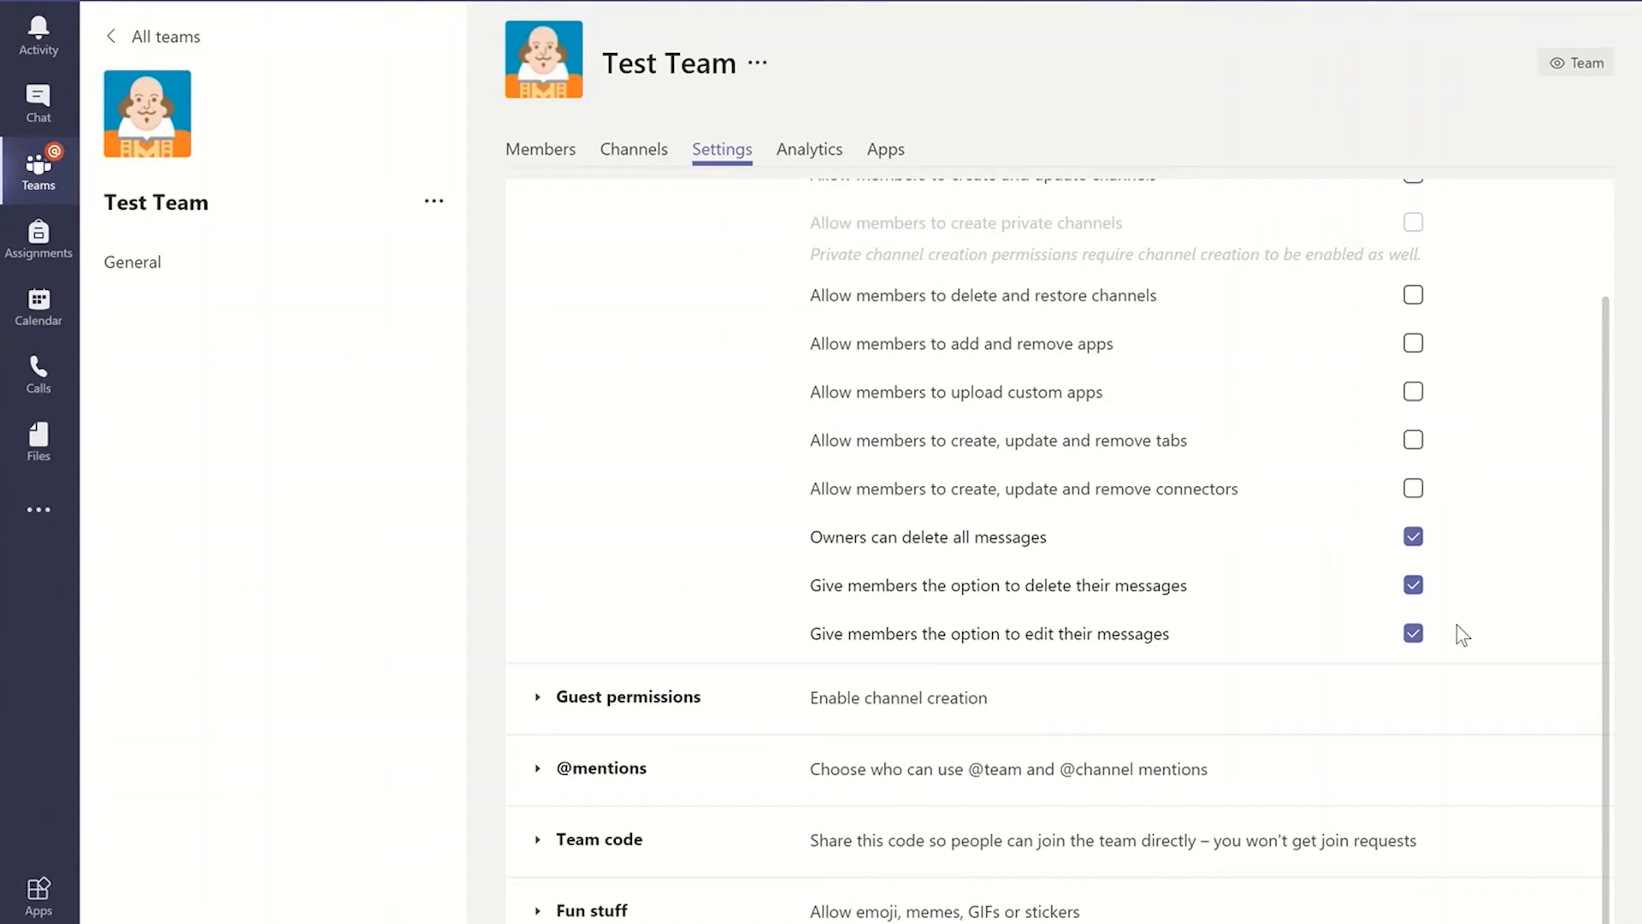
{"action": "scroll", "coordinate": [1462, 635], "scroll_direction": "down", "scroll_amount": 1}
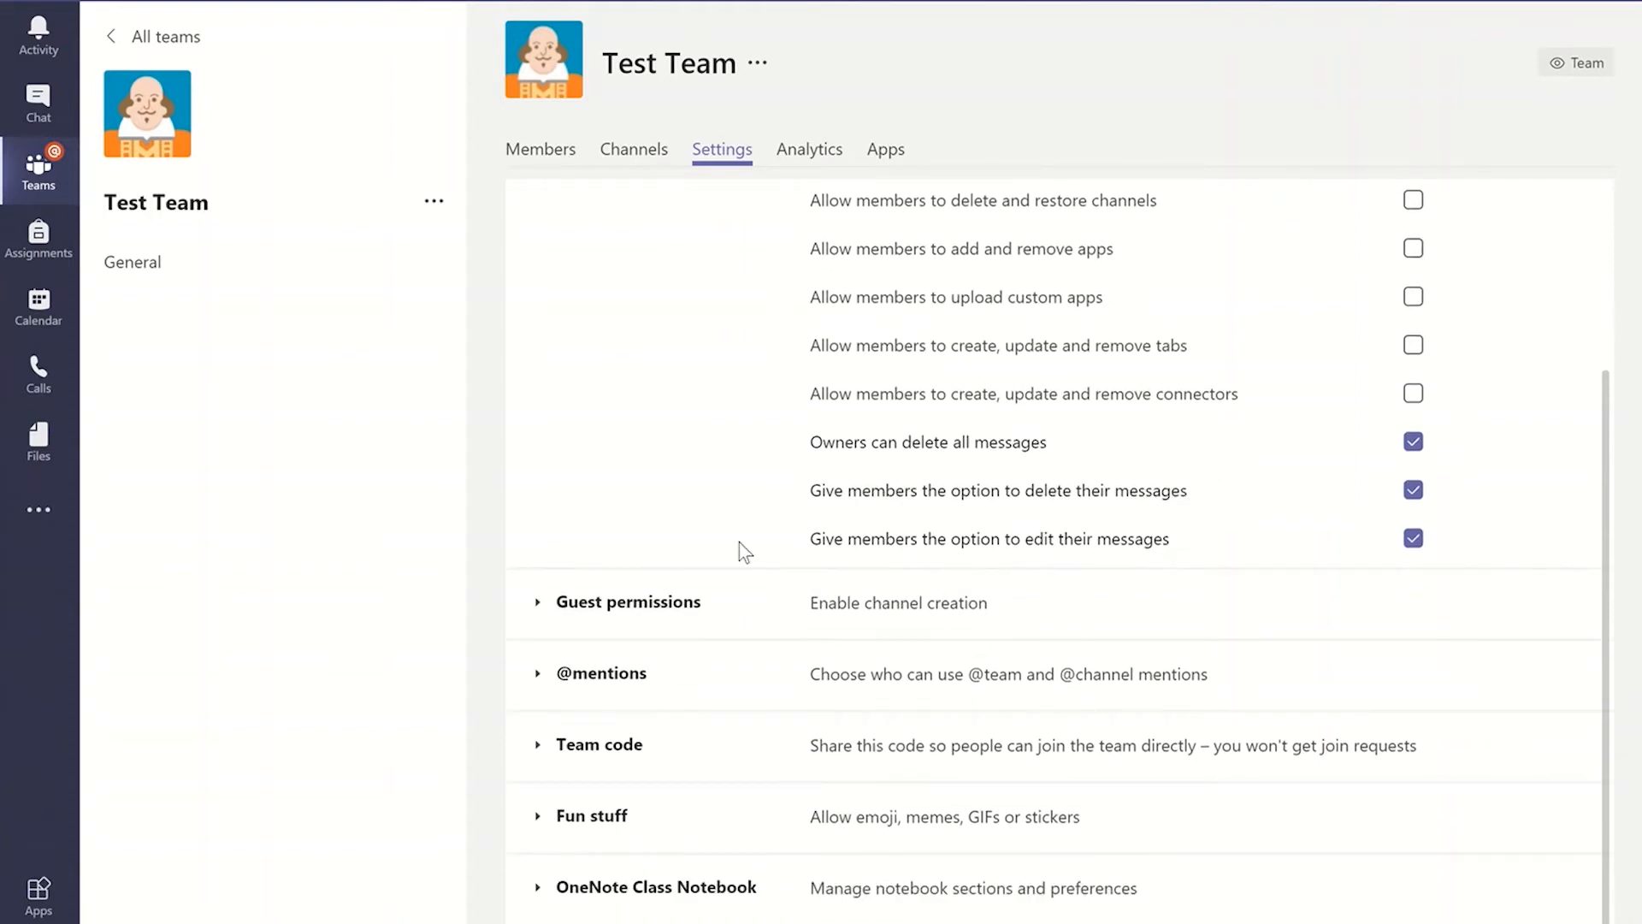
{"action": "left_click", "coordinate": [572, 611]}
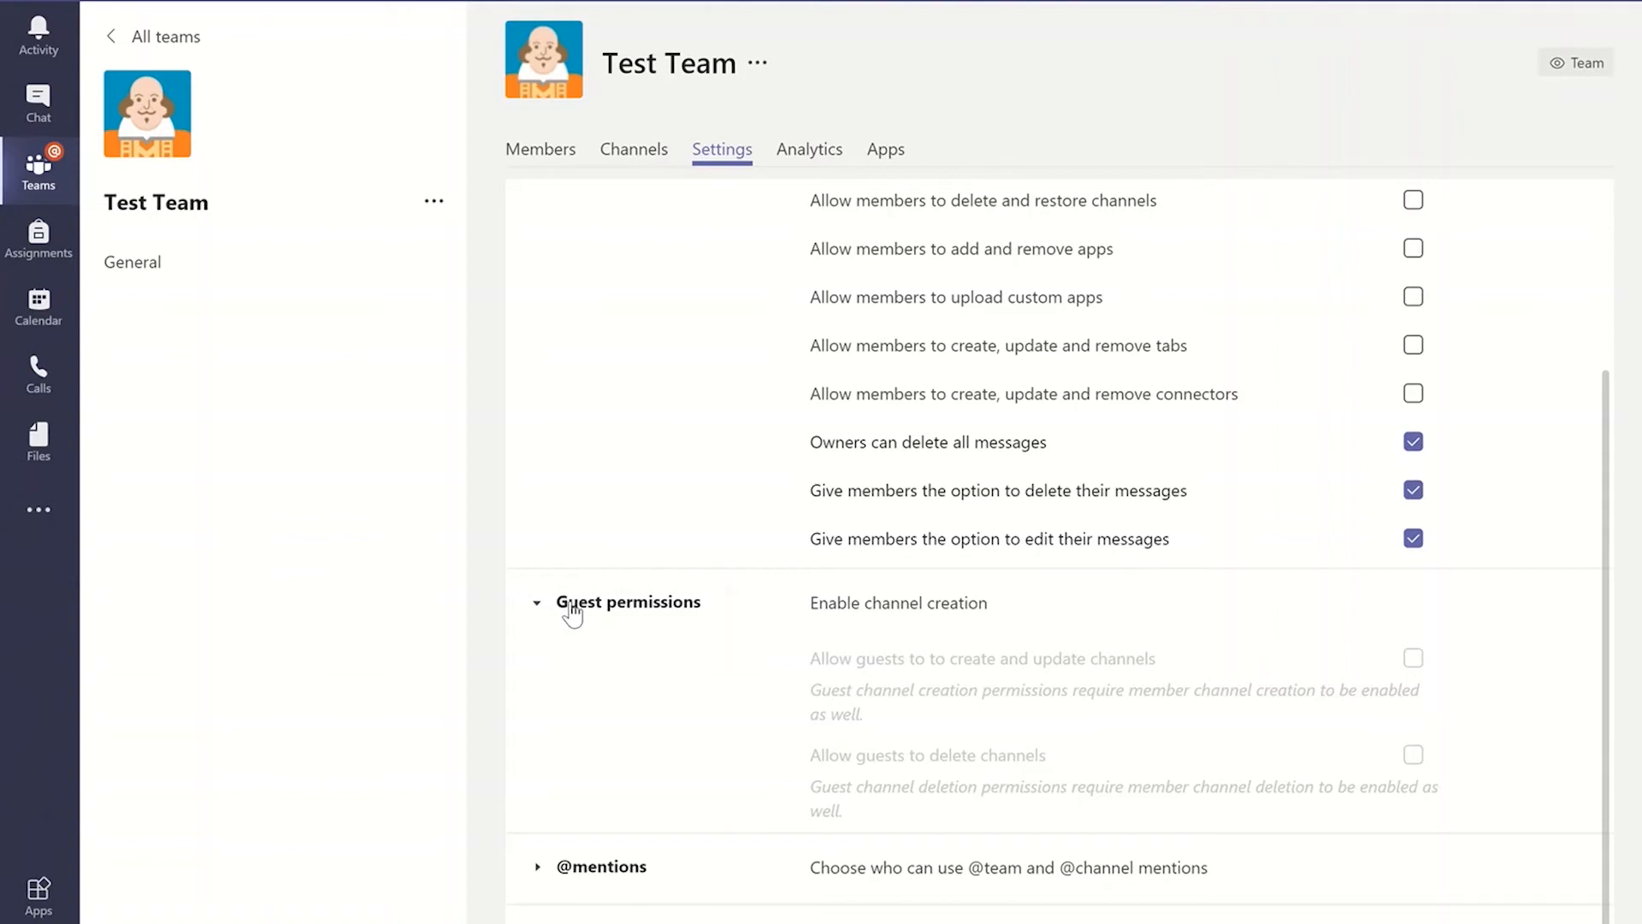
{"action": "left_click", "coordinate": [571, 610]}
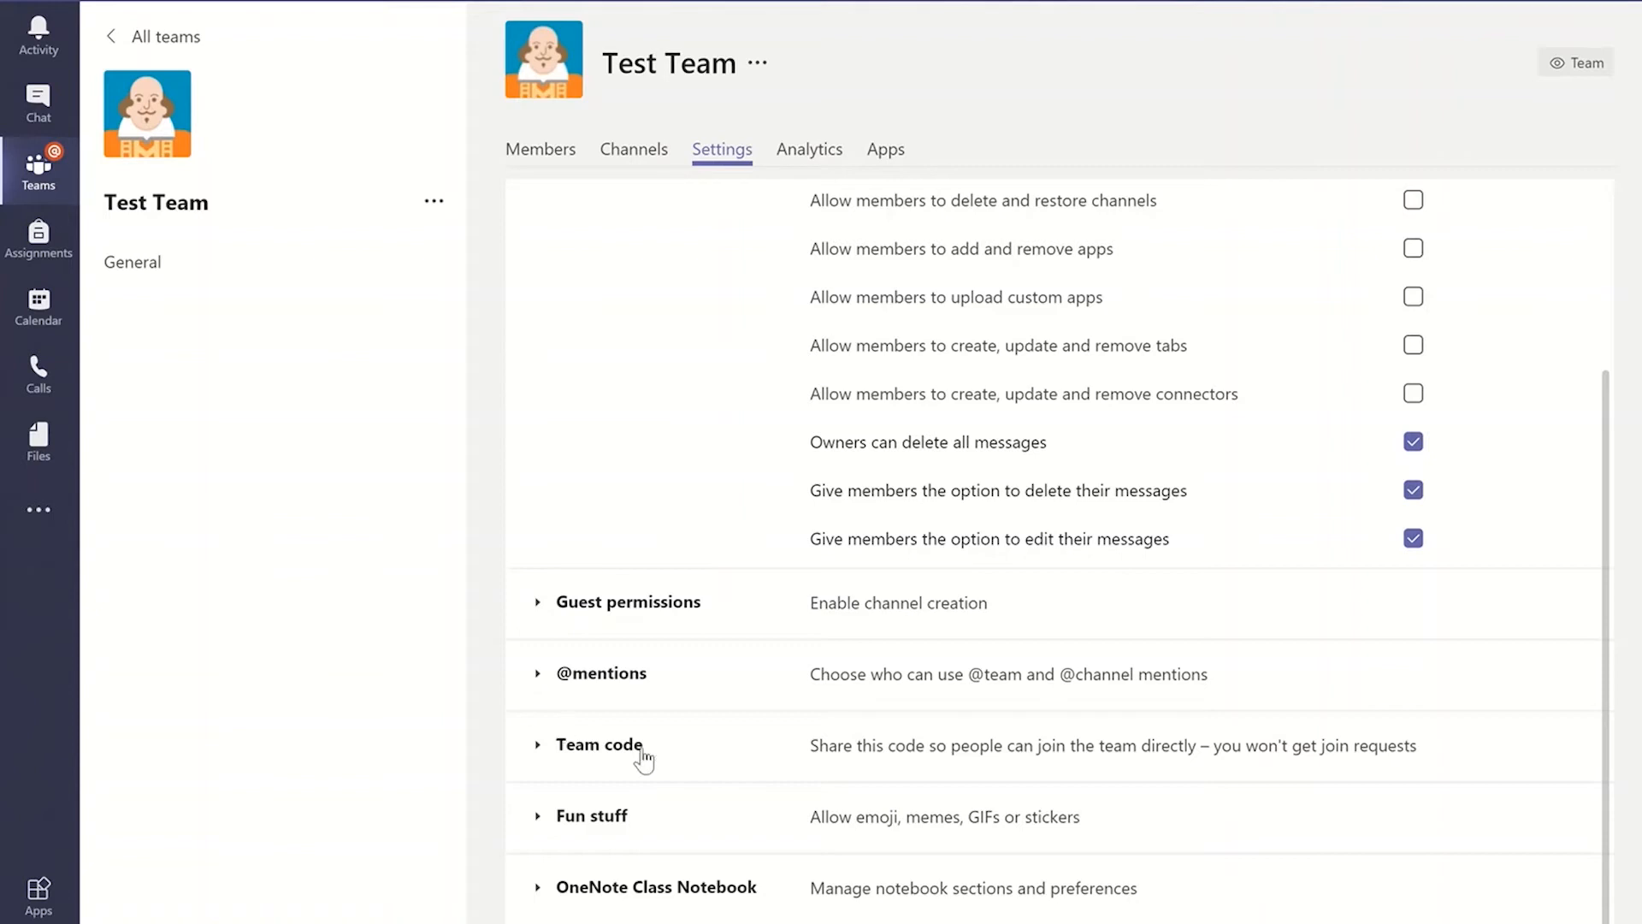
{"action": "left_click", "coordinate": [604, 698]}
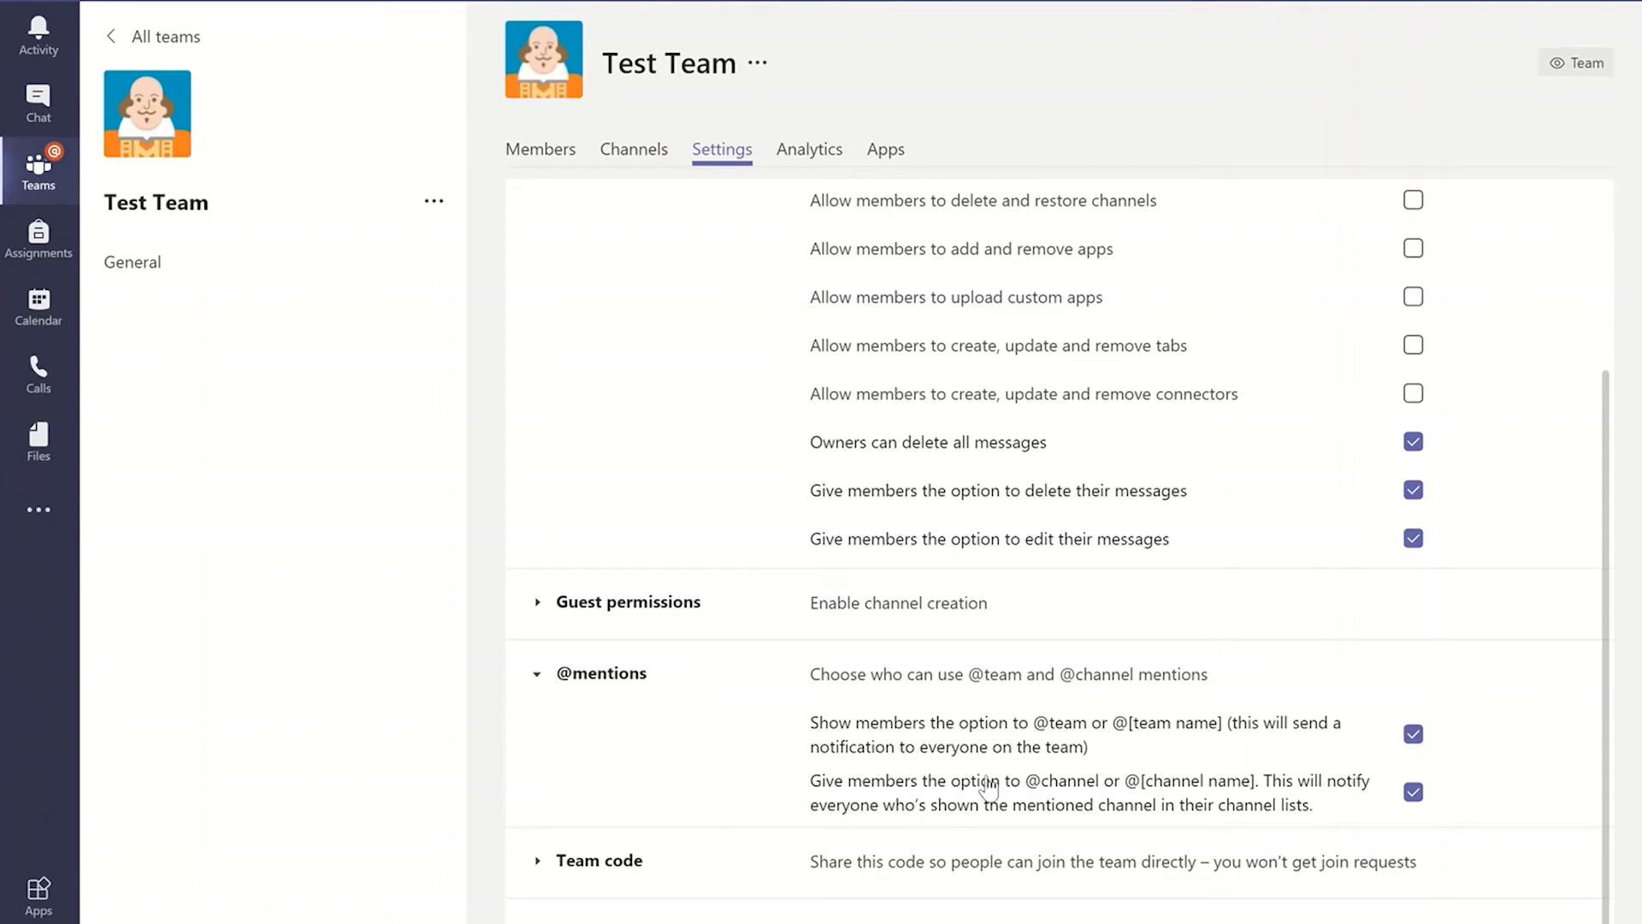
Generate a team code for joining Test Team, show it in full screen, and close the full-screen display
{"action": "scroll", "coordinate": [794, 740], "scroll_direction": "down", "scroll_amount": 3}
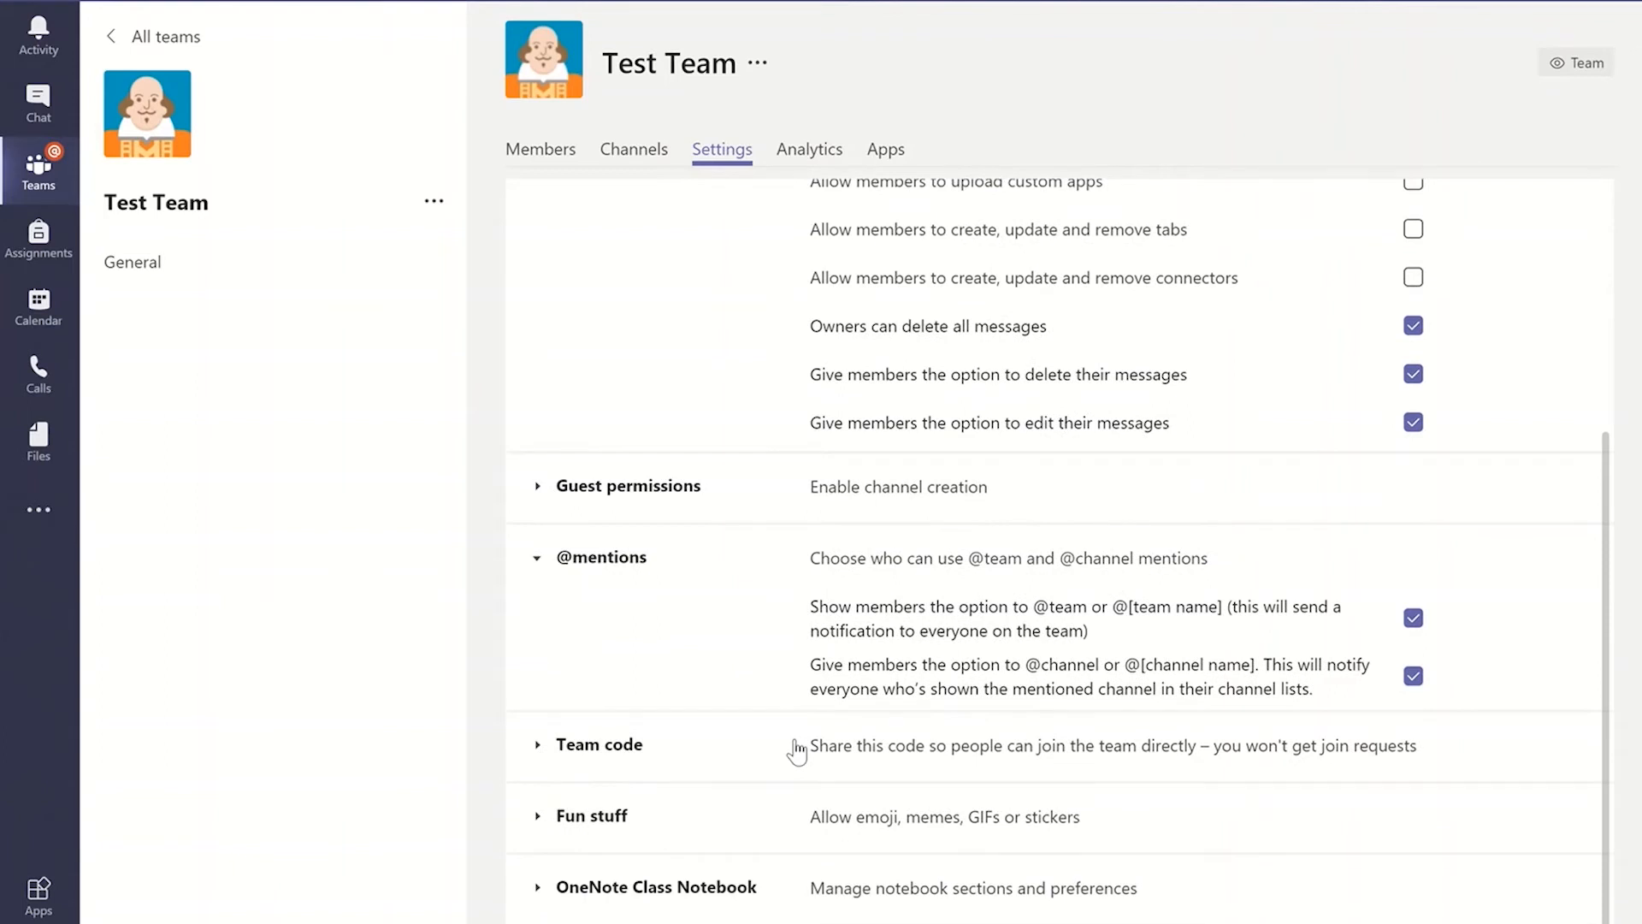
{"action": "left_click", "coordinate": [553, 757]}
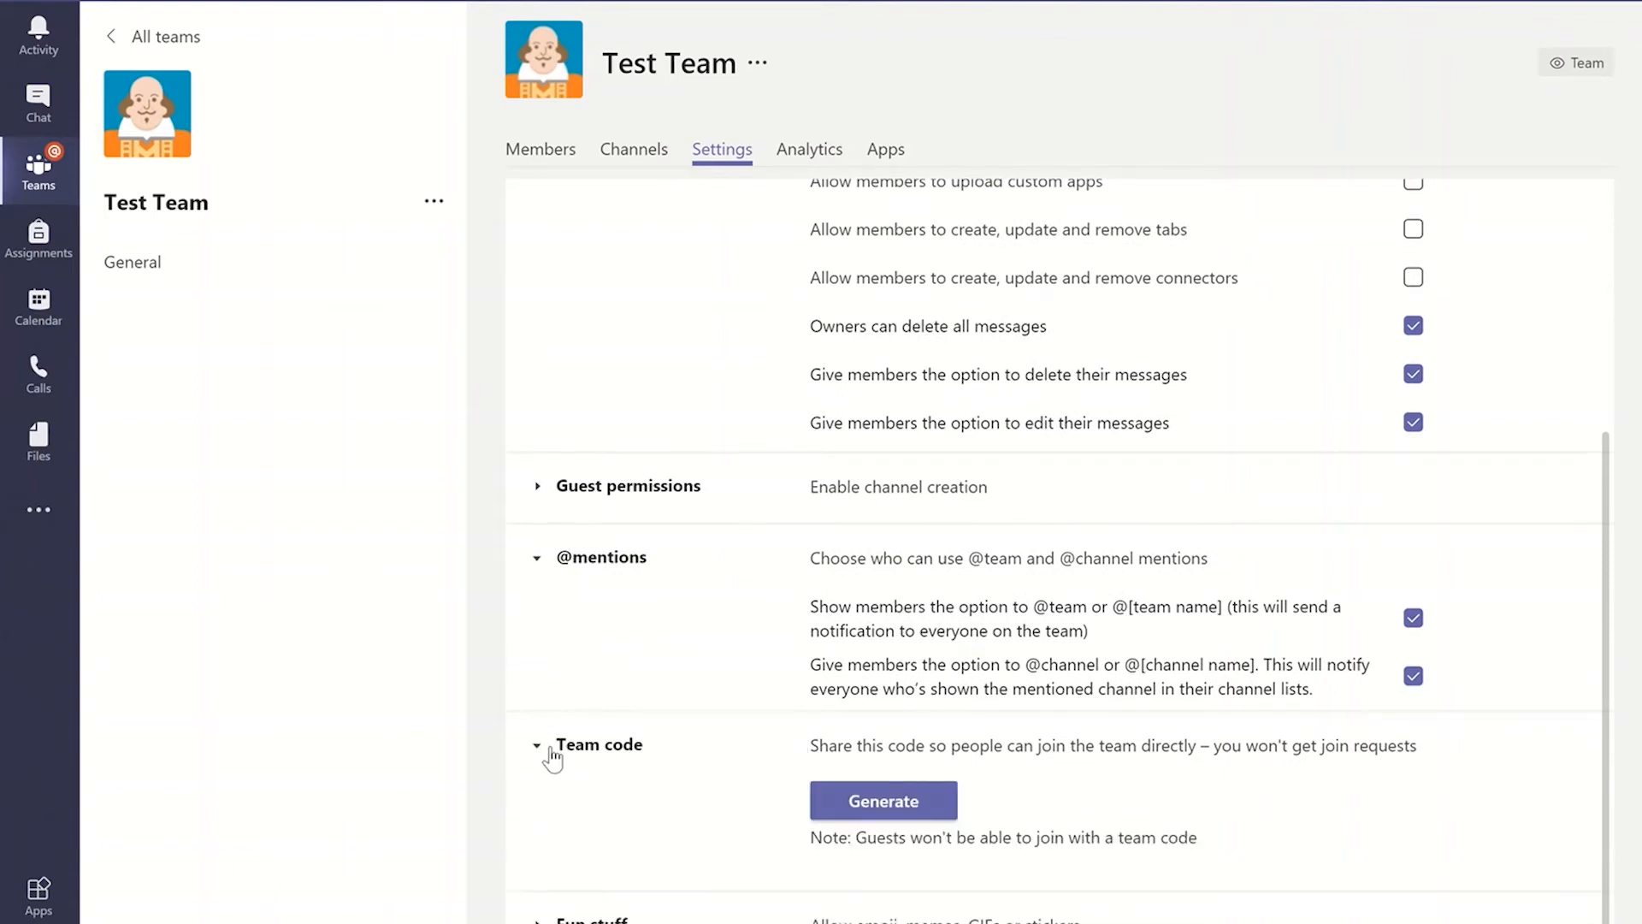
{"action": "scroll", "coordinate": [678, 667], "scroll_direction": "down", "scroll_amount": 3}
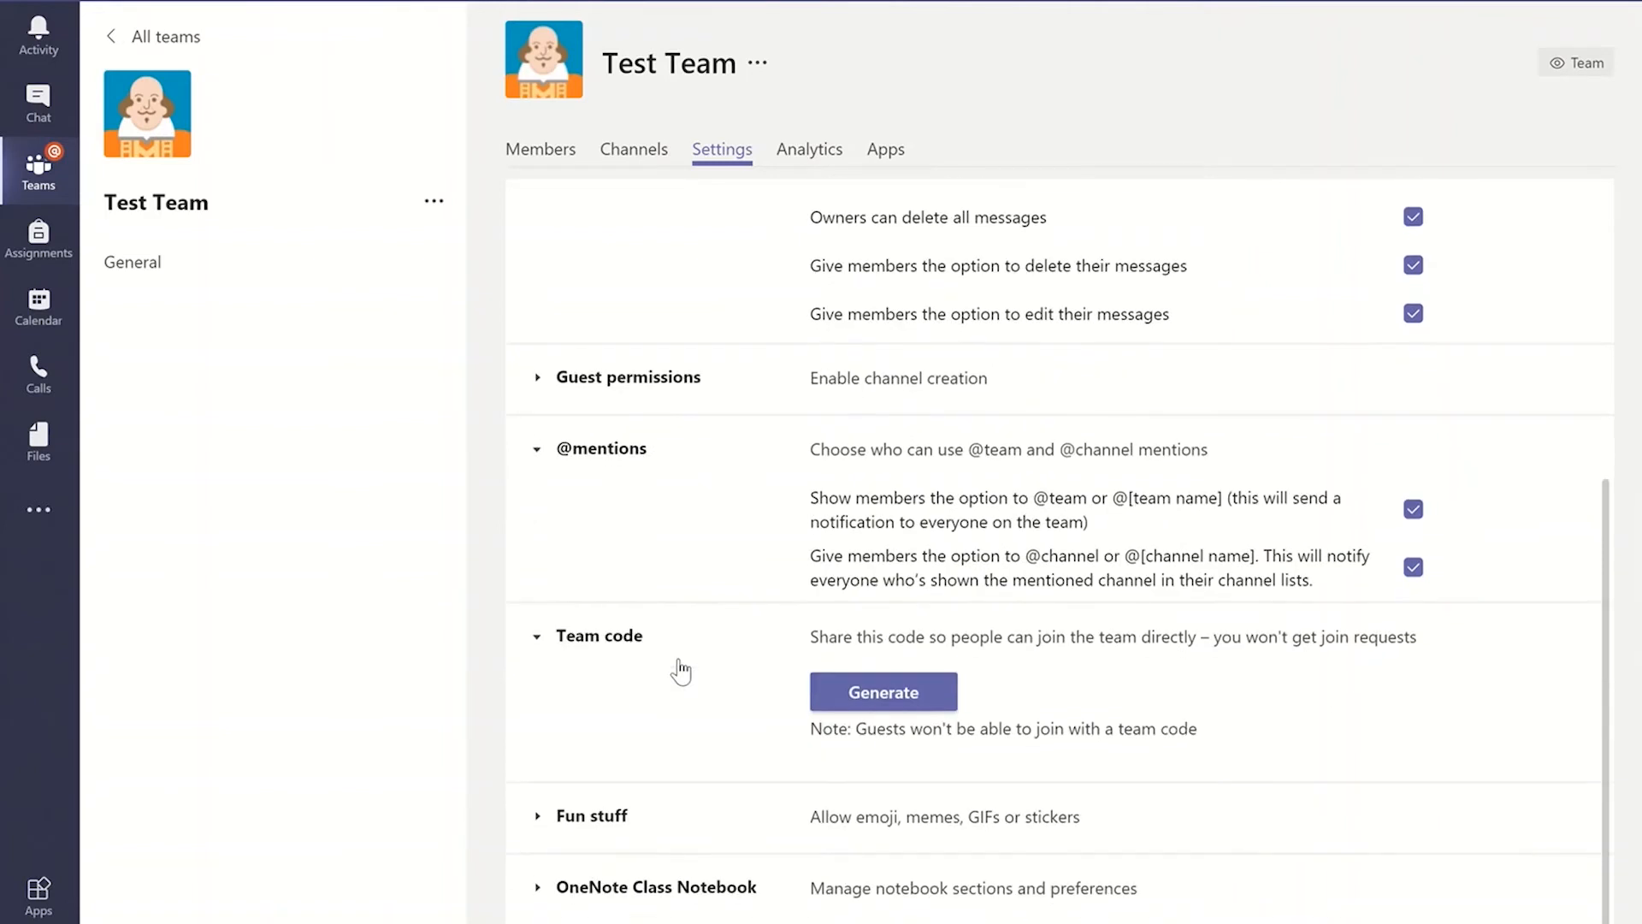
{"action": "left_click", "coordinate": [847, 692]}
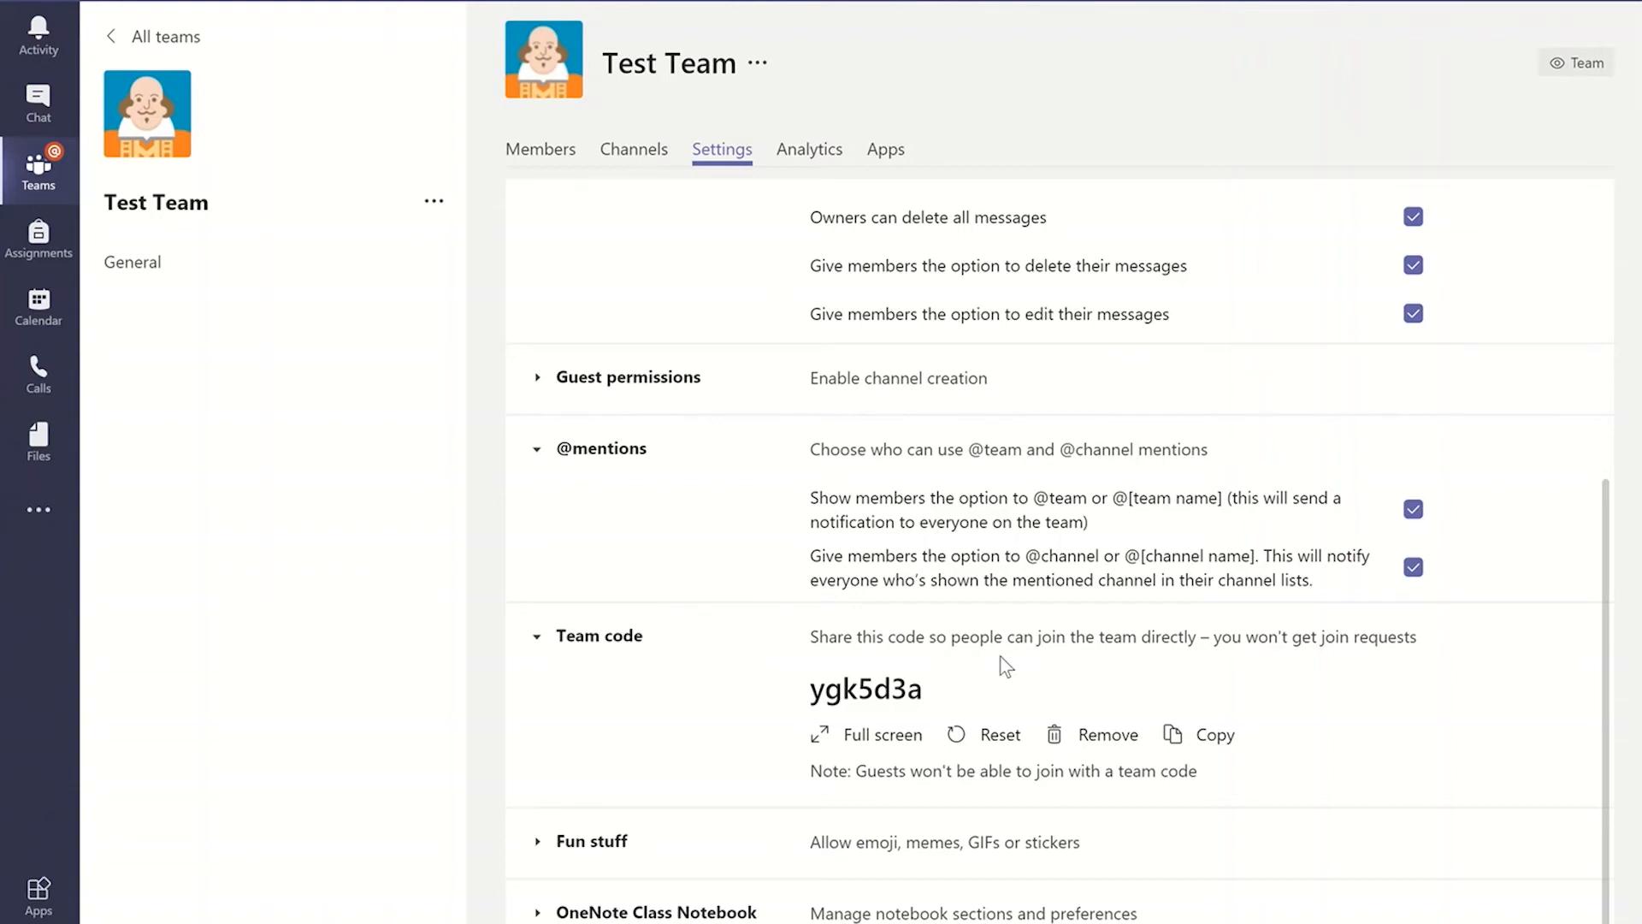
{"action": "left_click", "coordinate": [848, 732]}
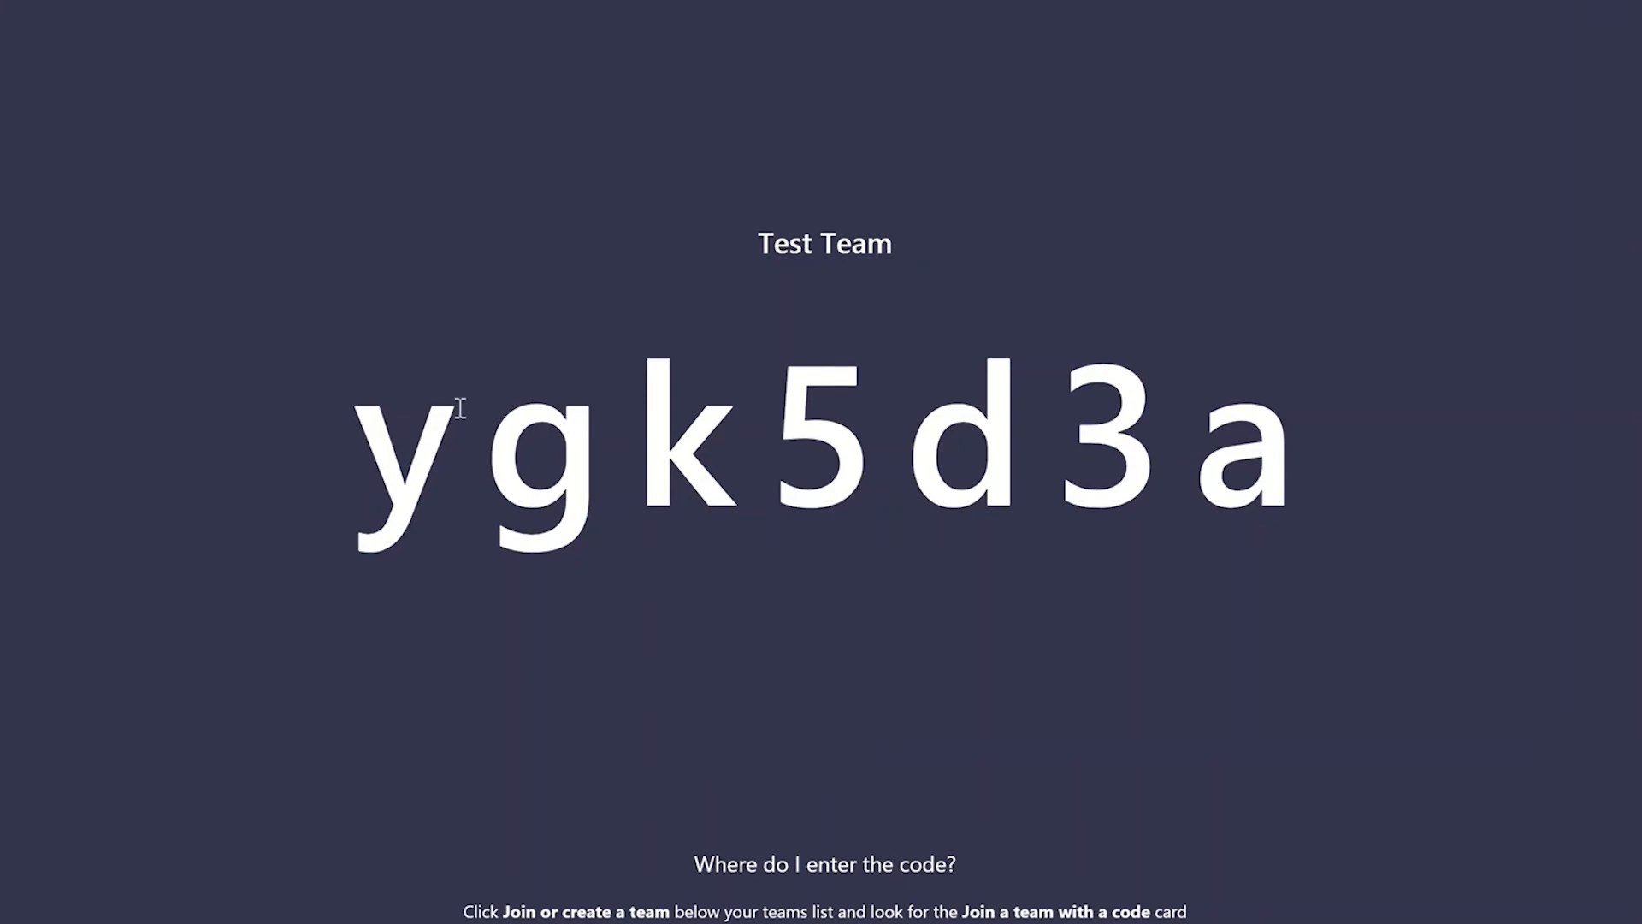
{"action": "left_click", "coordinate": [1569, 15]}
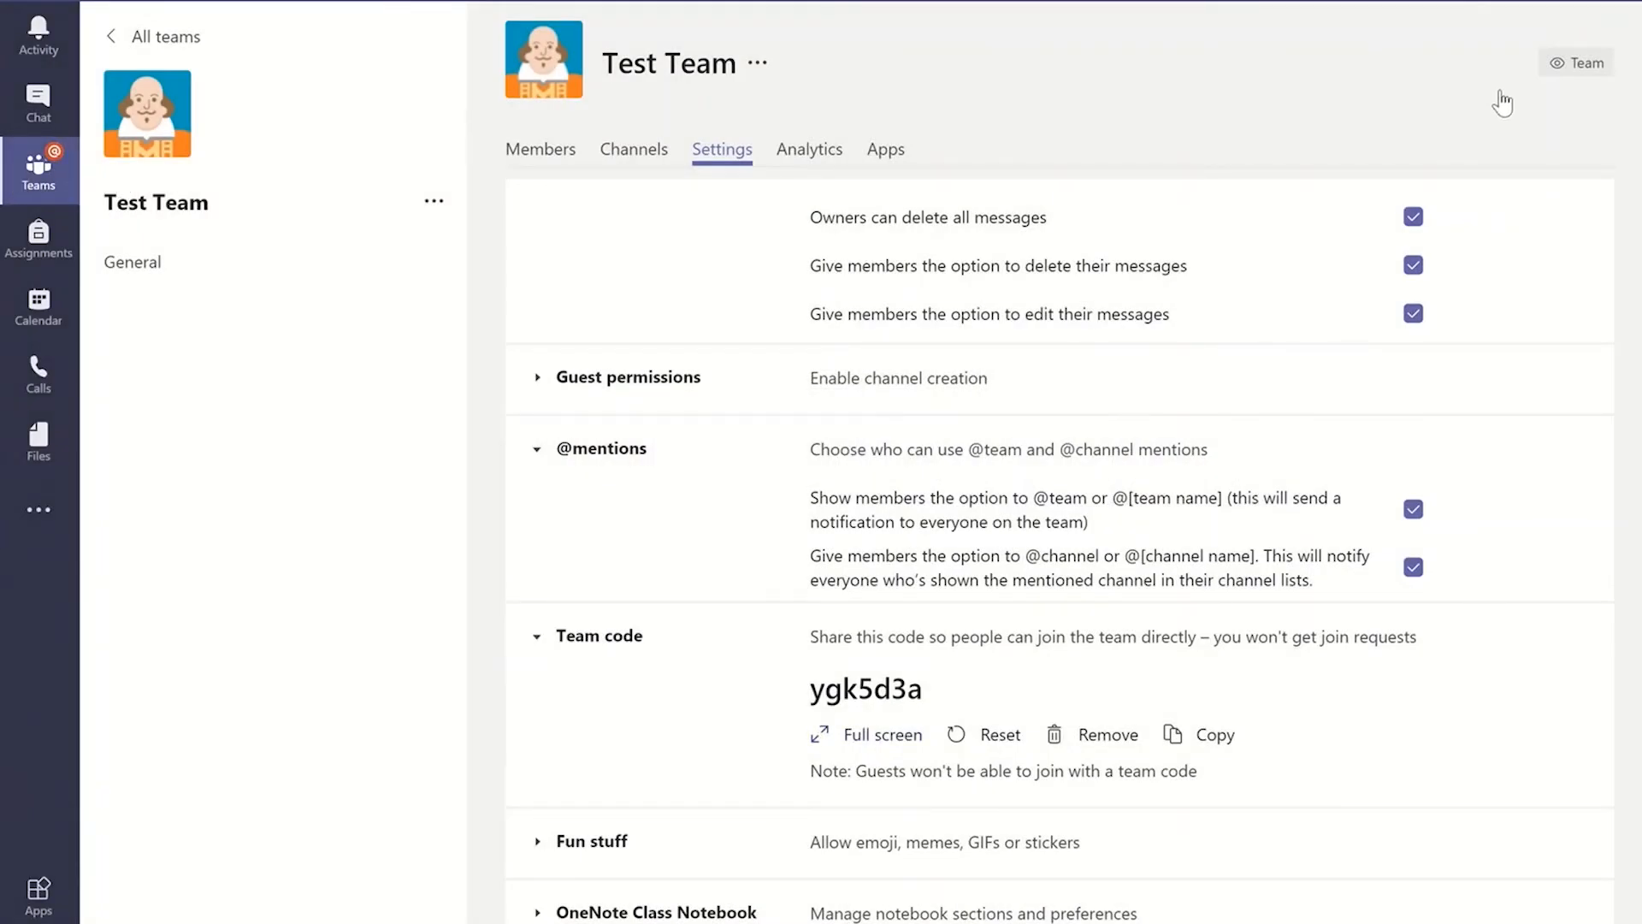
Open the page for joining or creating a team and select the code field for joining a team with a code
{"action": "left_click", "coordinate": [38, 171]}
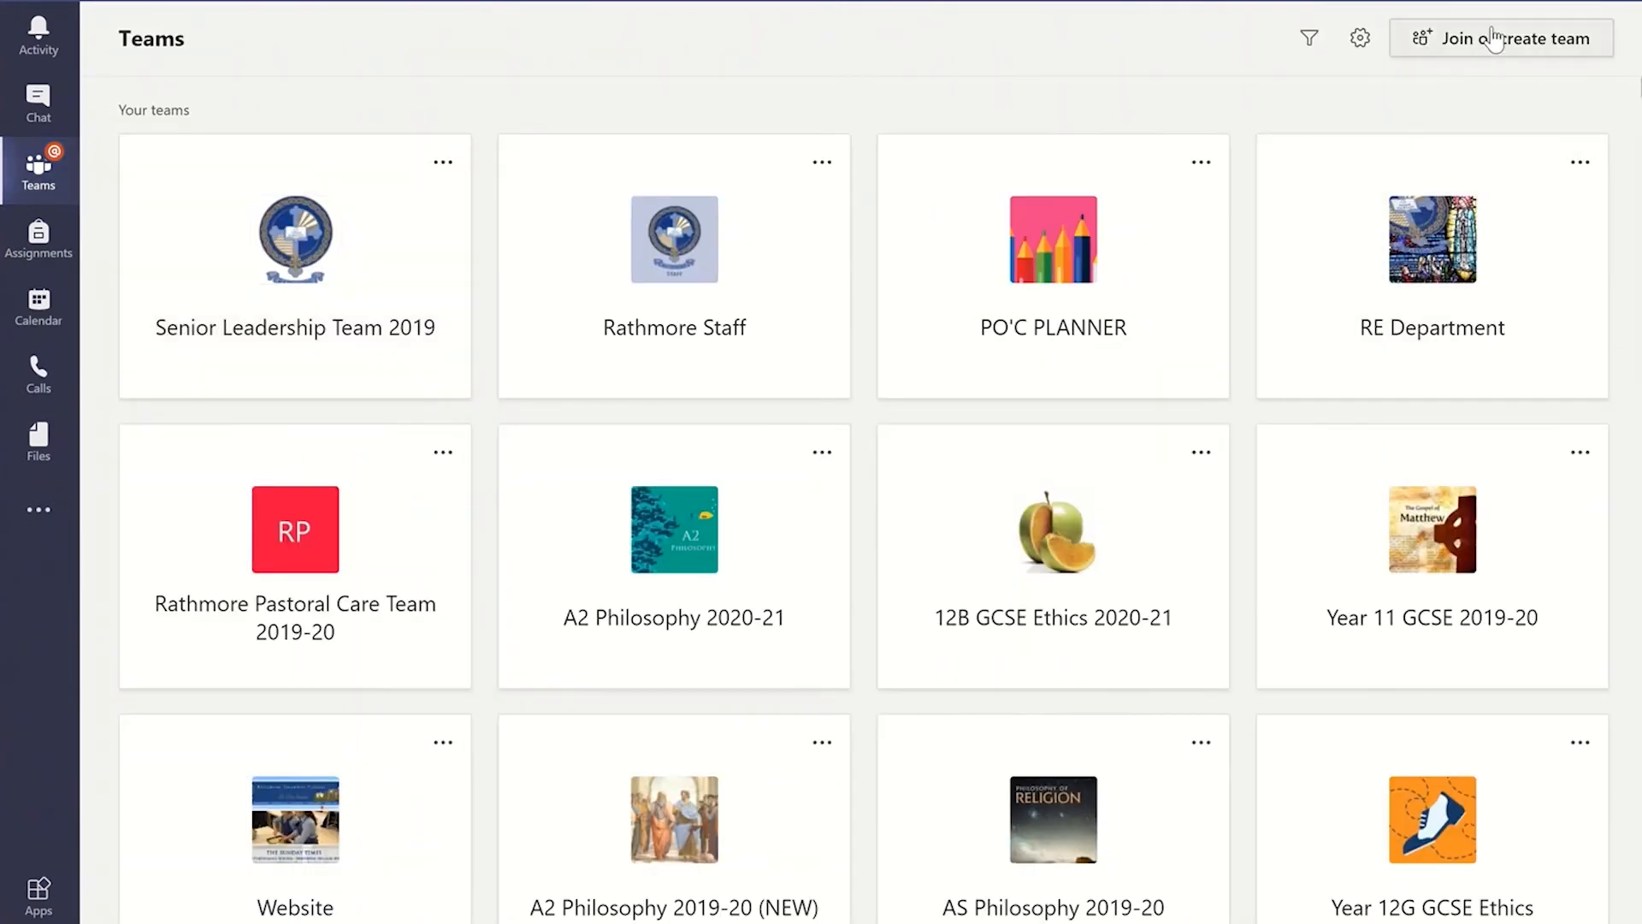
{"action": "left_click", "coordinate": [1444, 43]}
{"action": "left_click", "coordinate": [629, 301]}
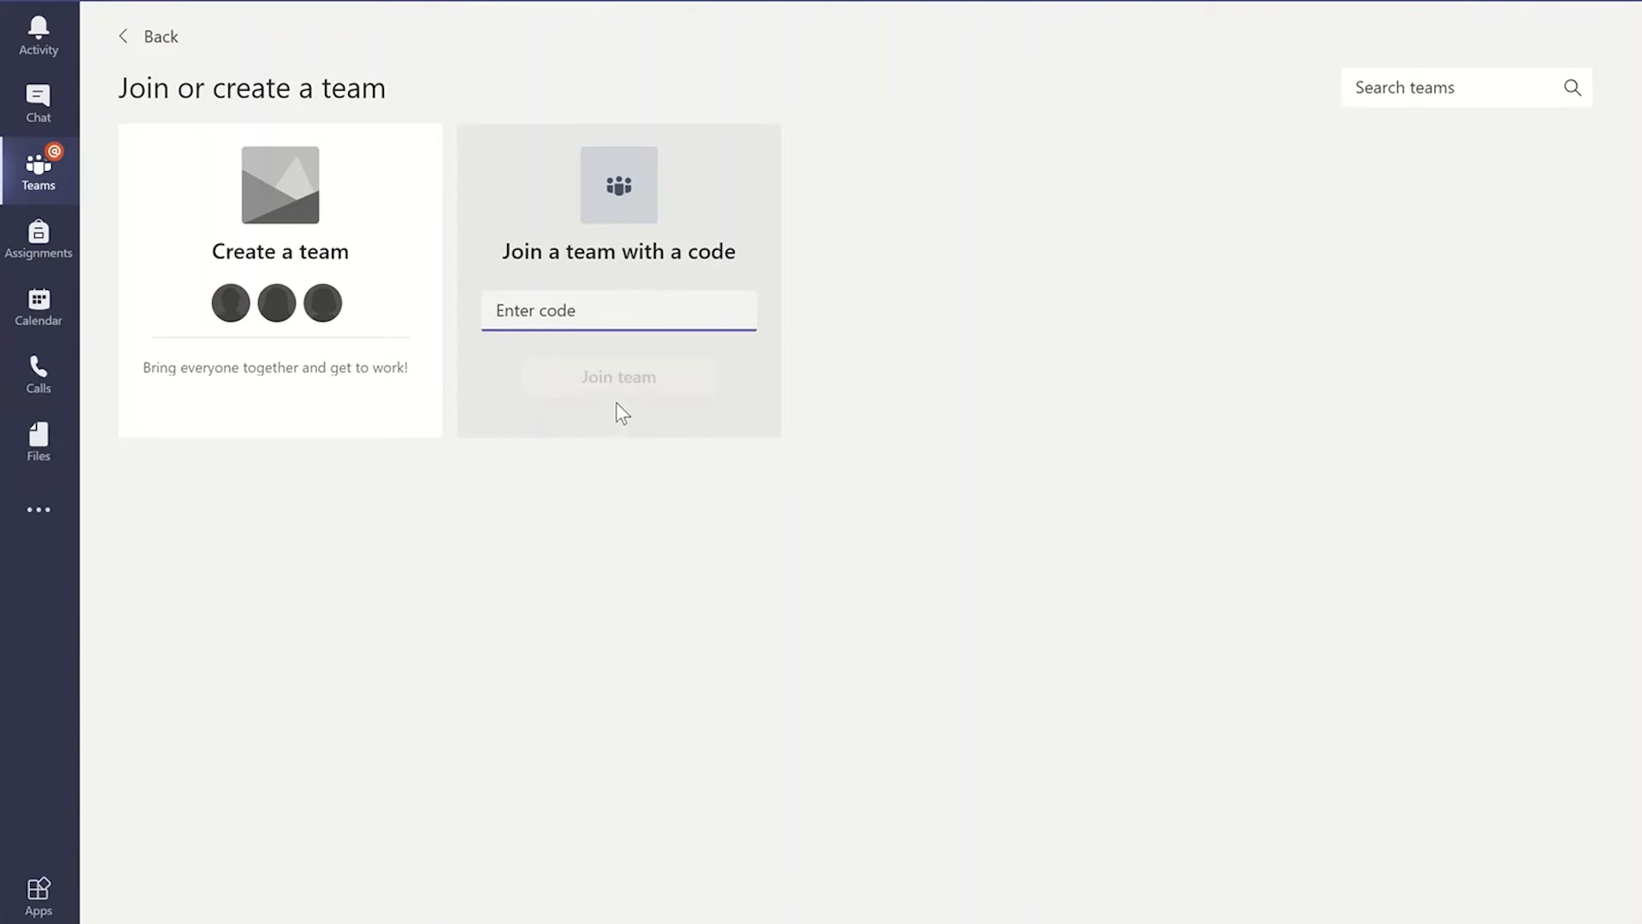
Return to Test Team's settings, and reset and remove the team's join code
{"action": "left_click", "coordinate": [52, 178]}
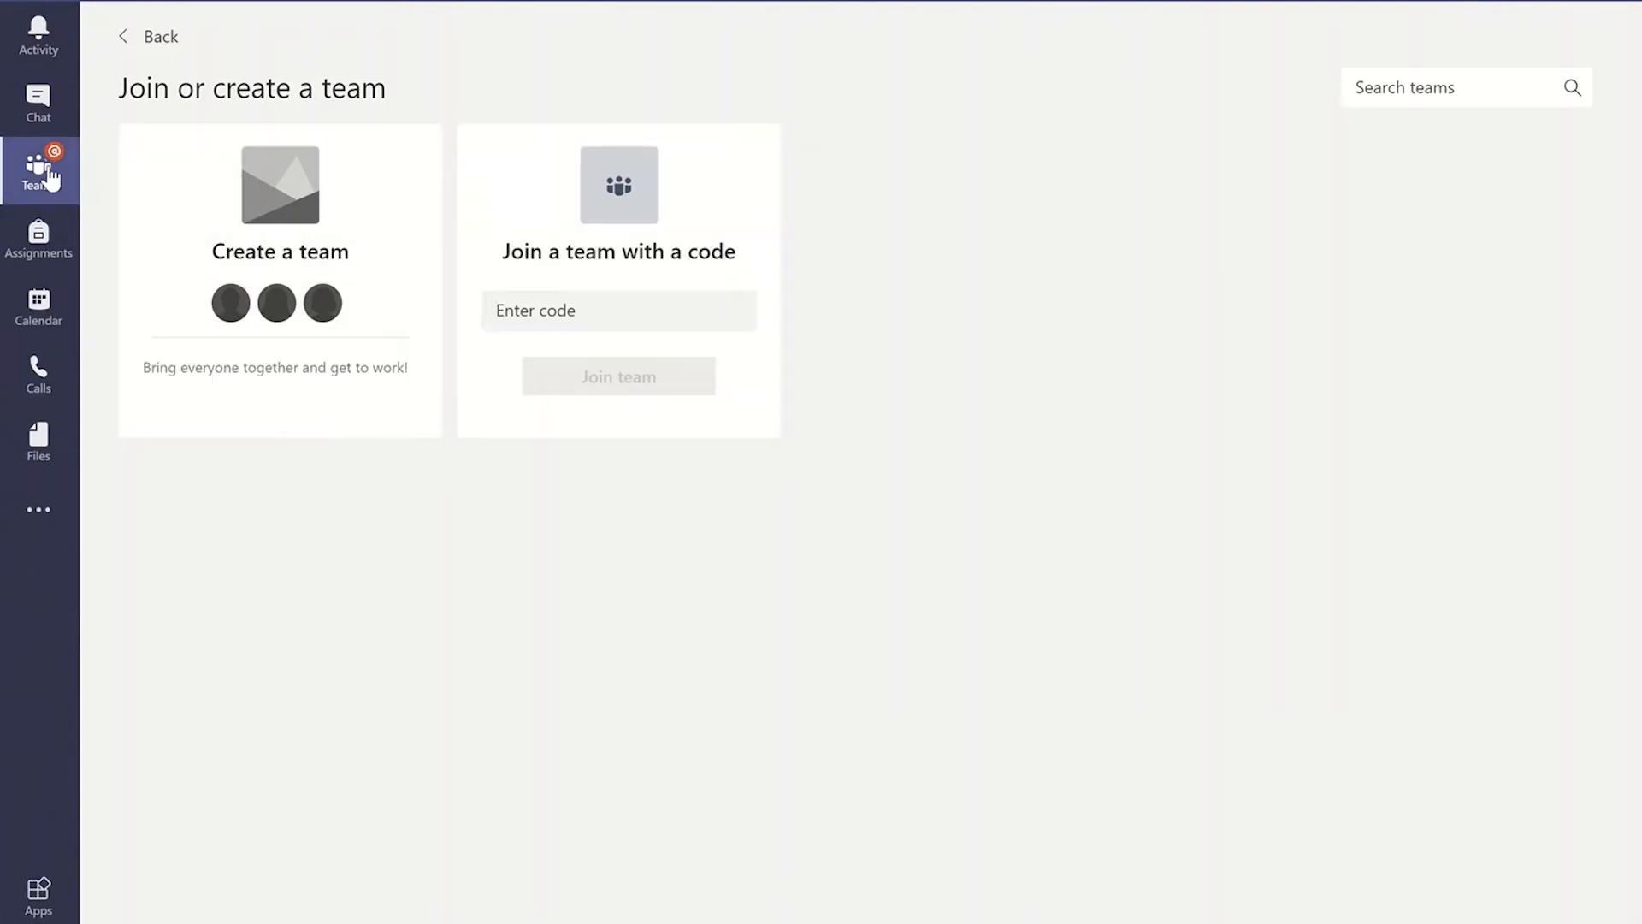
{"action": "scroll", "coordinate": [645, 613], "scroll_direction": "down", "scroll_amount": 5}
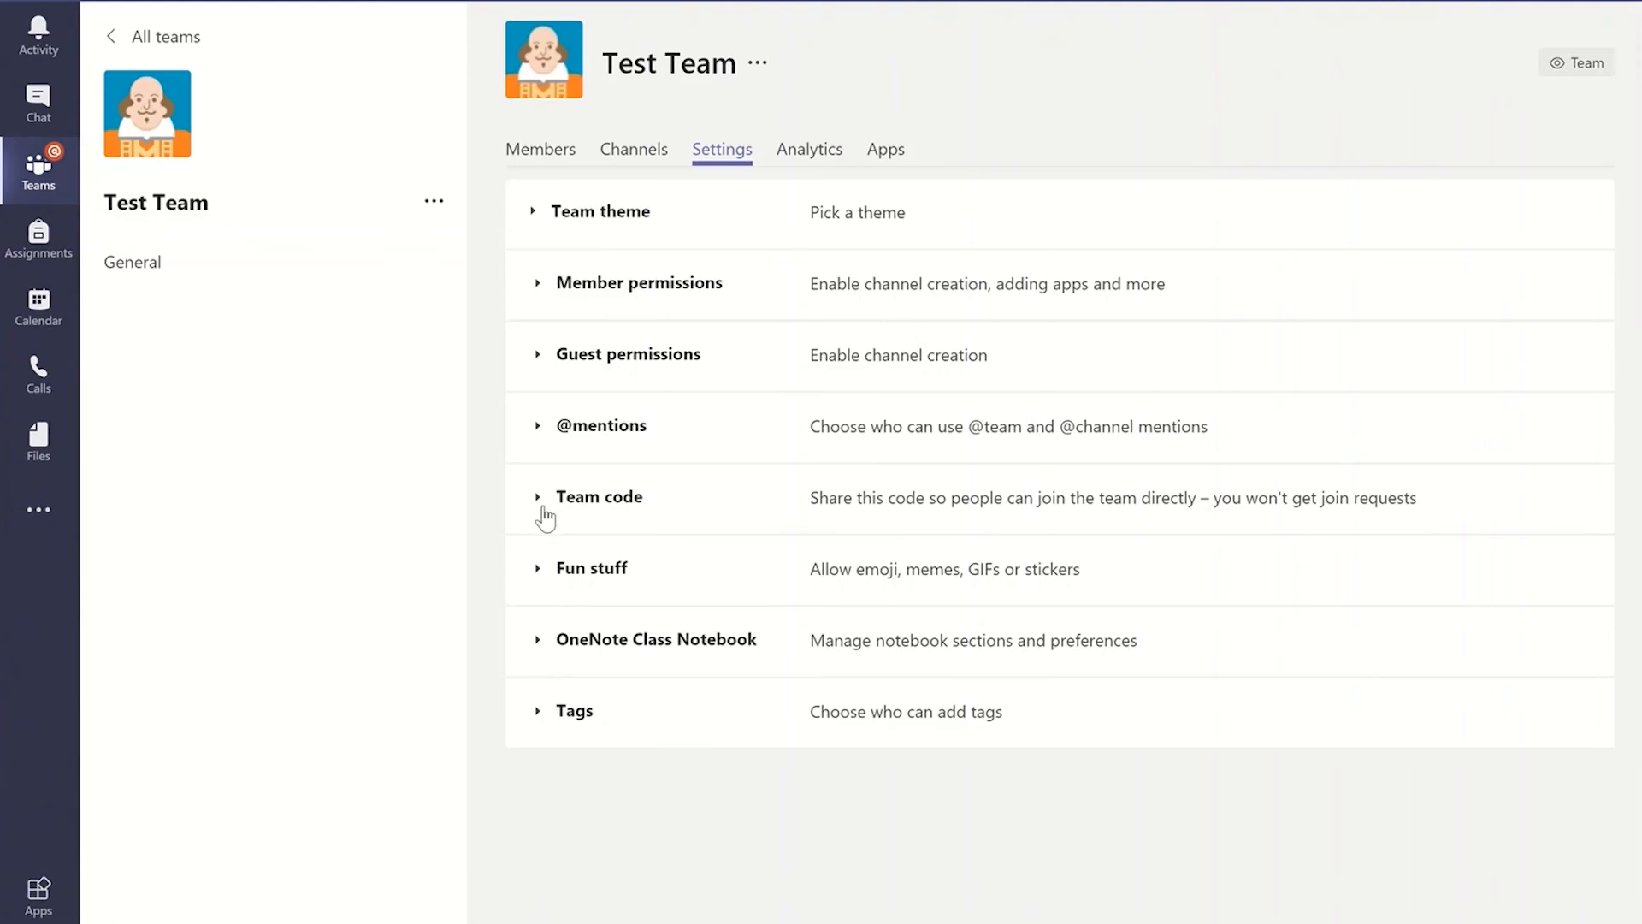
{"action": "left_click", "coordinate": [545, 513]}
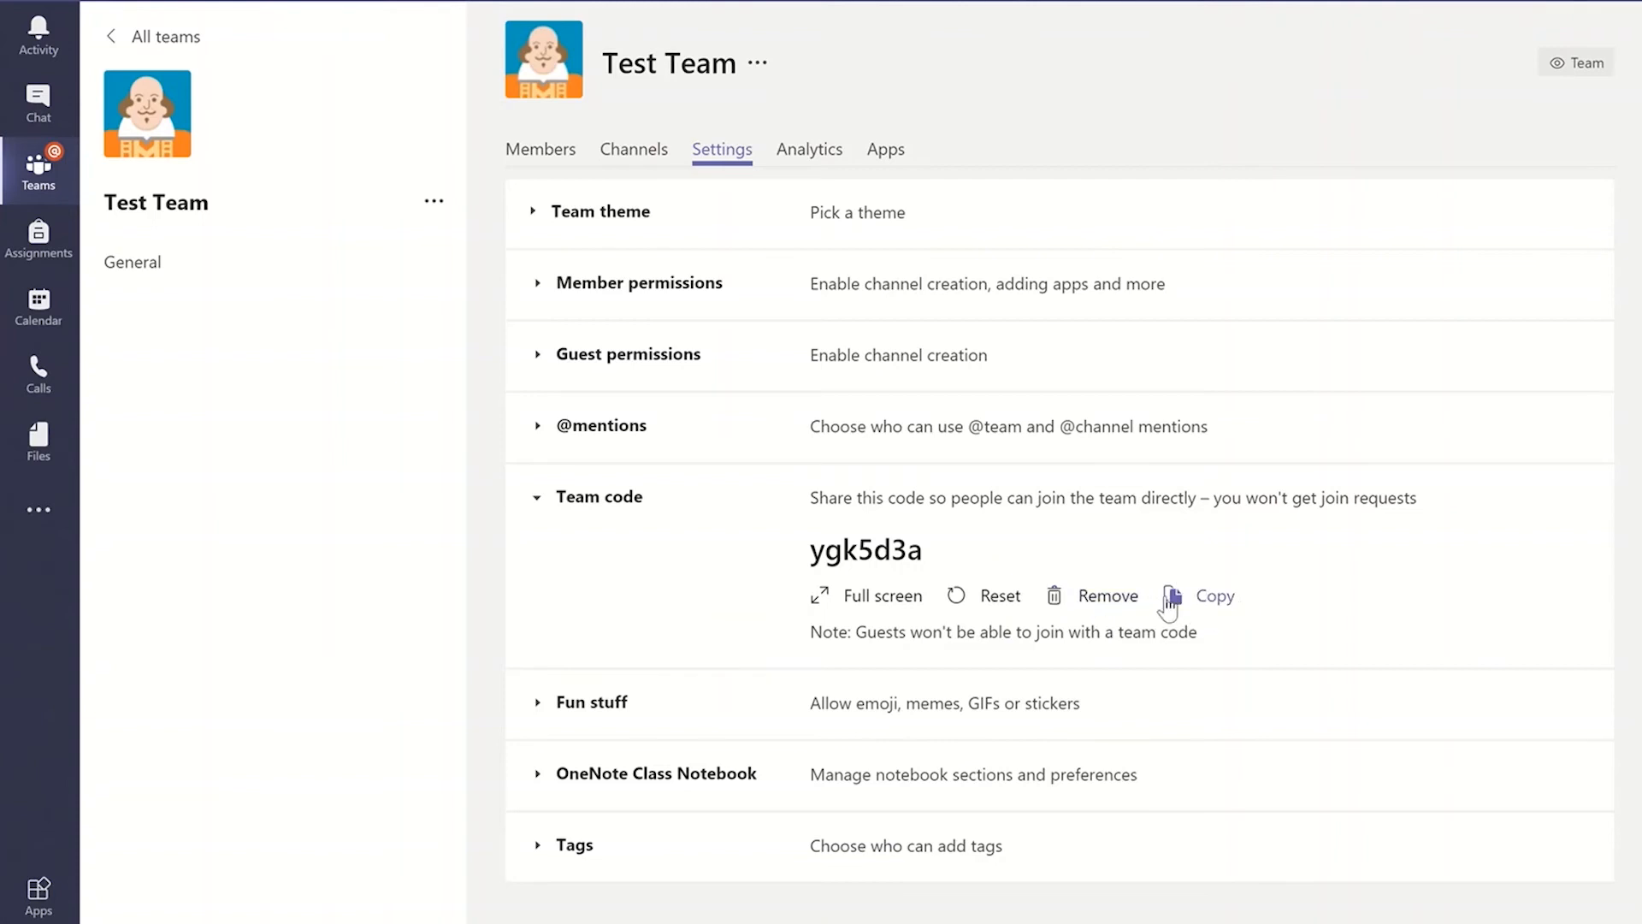
{"action": "left_click", "coordinate": [1106, 596]}
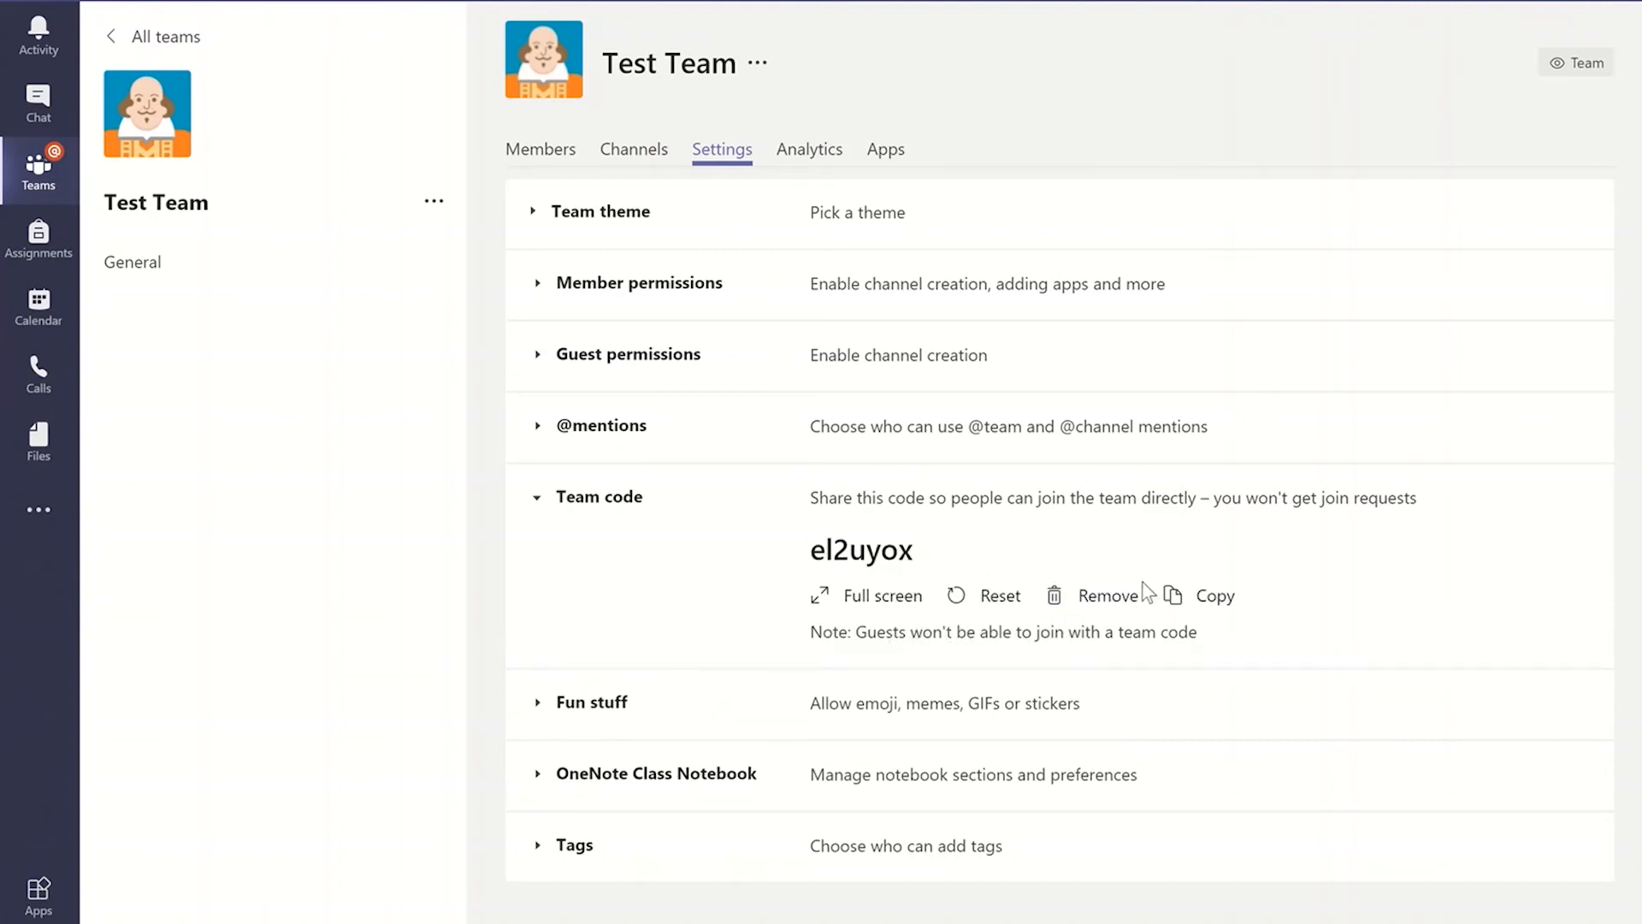
{"action": "left_click", "coordinate": [1074, 598]}
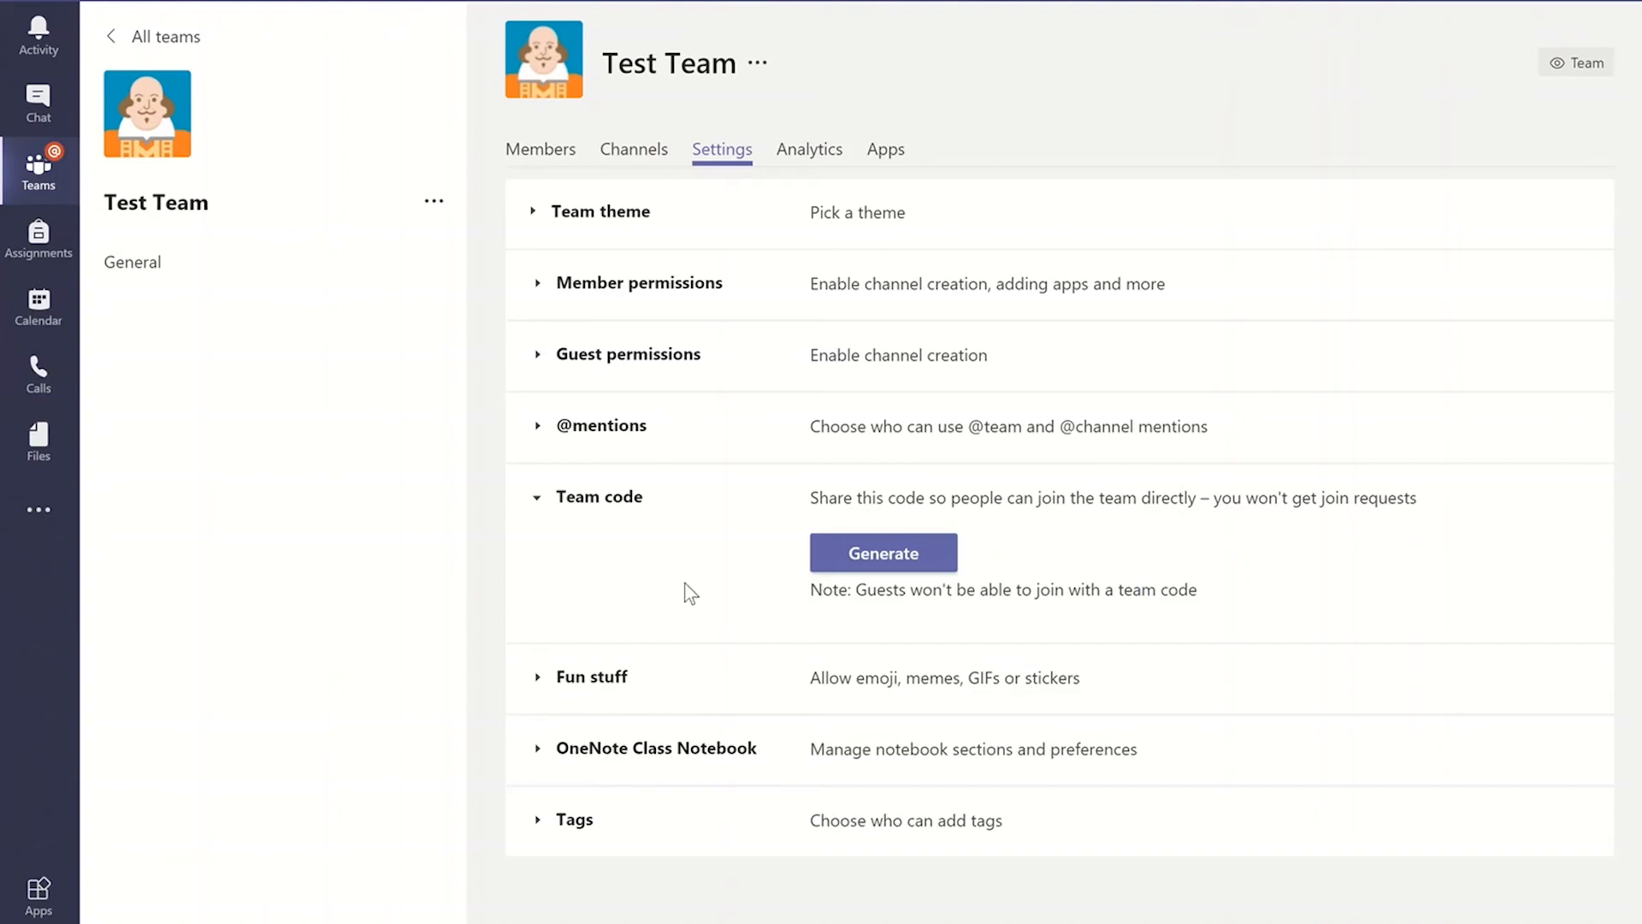
Expand the Fun stuff settings and disable Giphy as well as stickers and memes for the team
{"action": "left_click", "coordinate": [572, 678]}
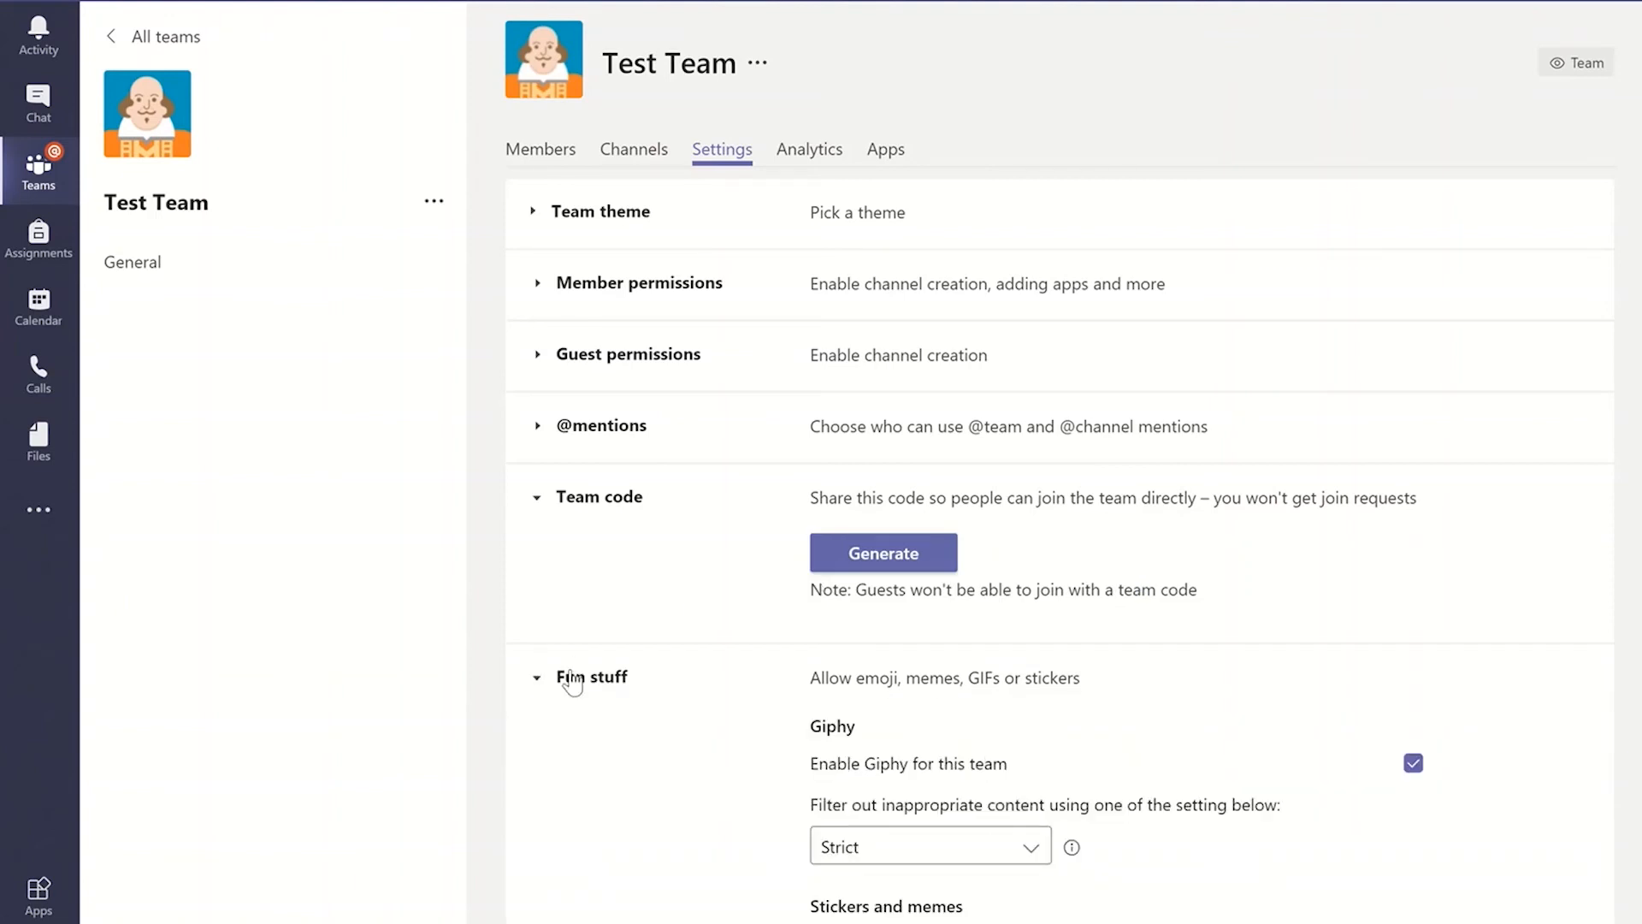
{"action": "scroll", "coordinate": [697, 809], "scroll_direction": "down", "scroll_amount": 3}
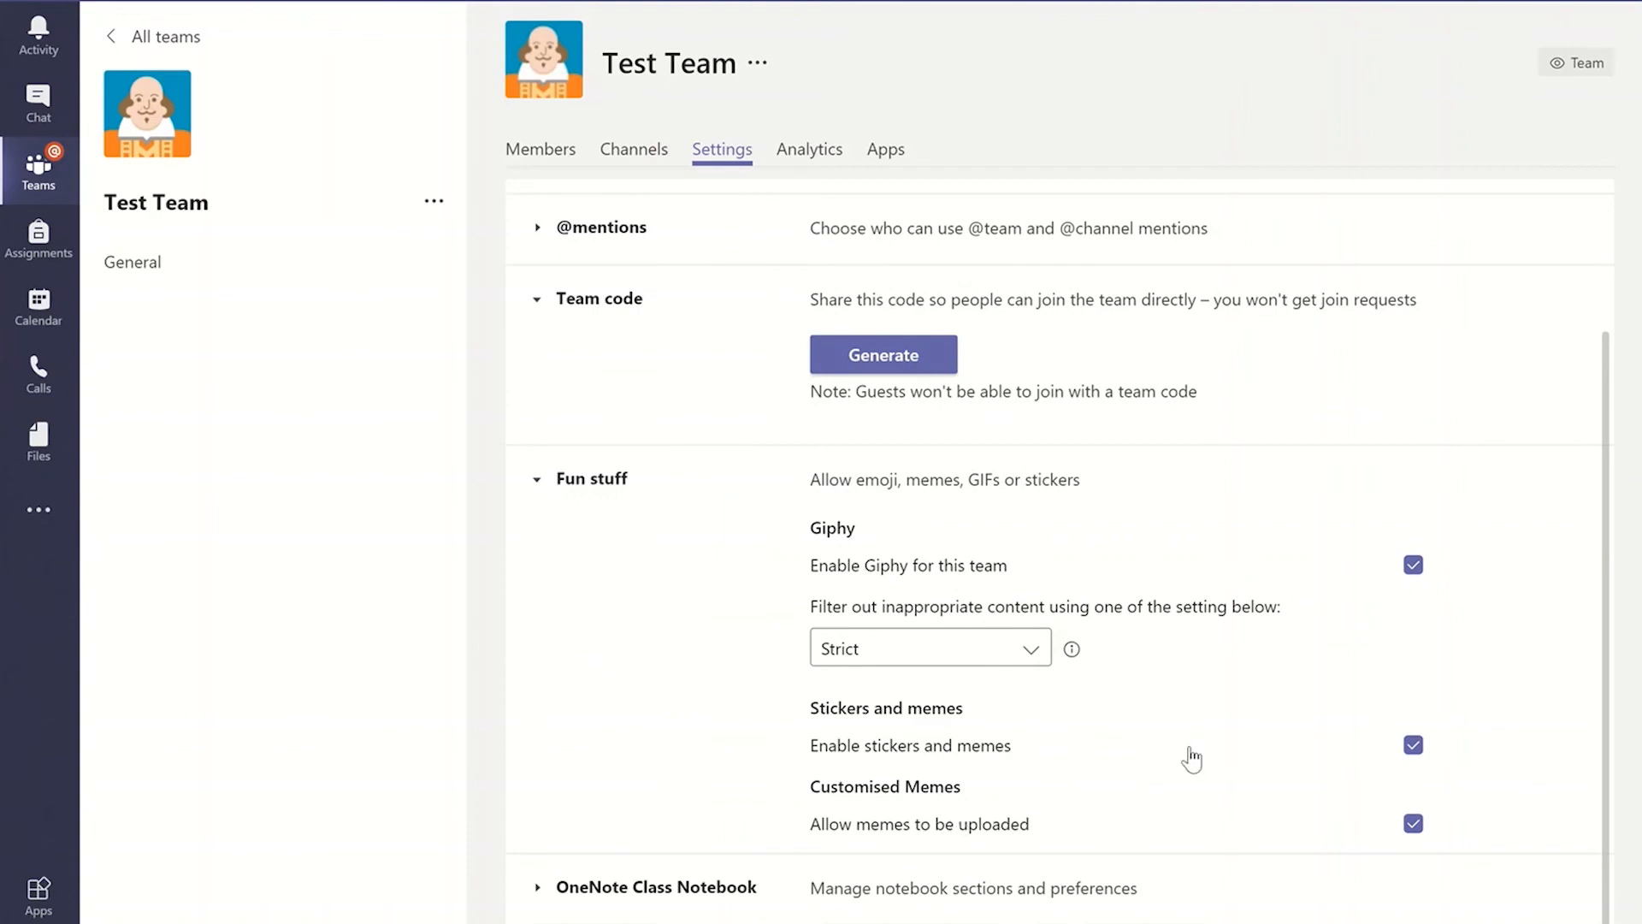
{"action": "left_click", "coordinate": [1413, 569]}
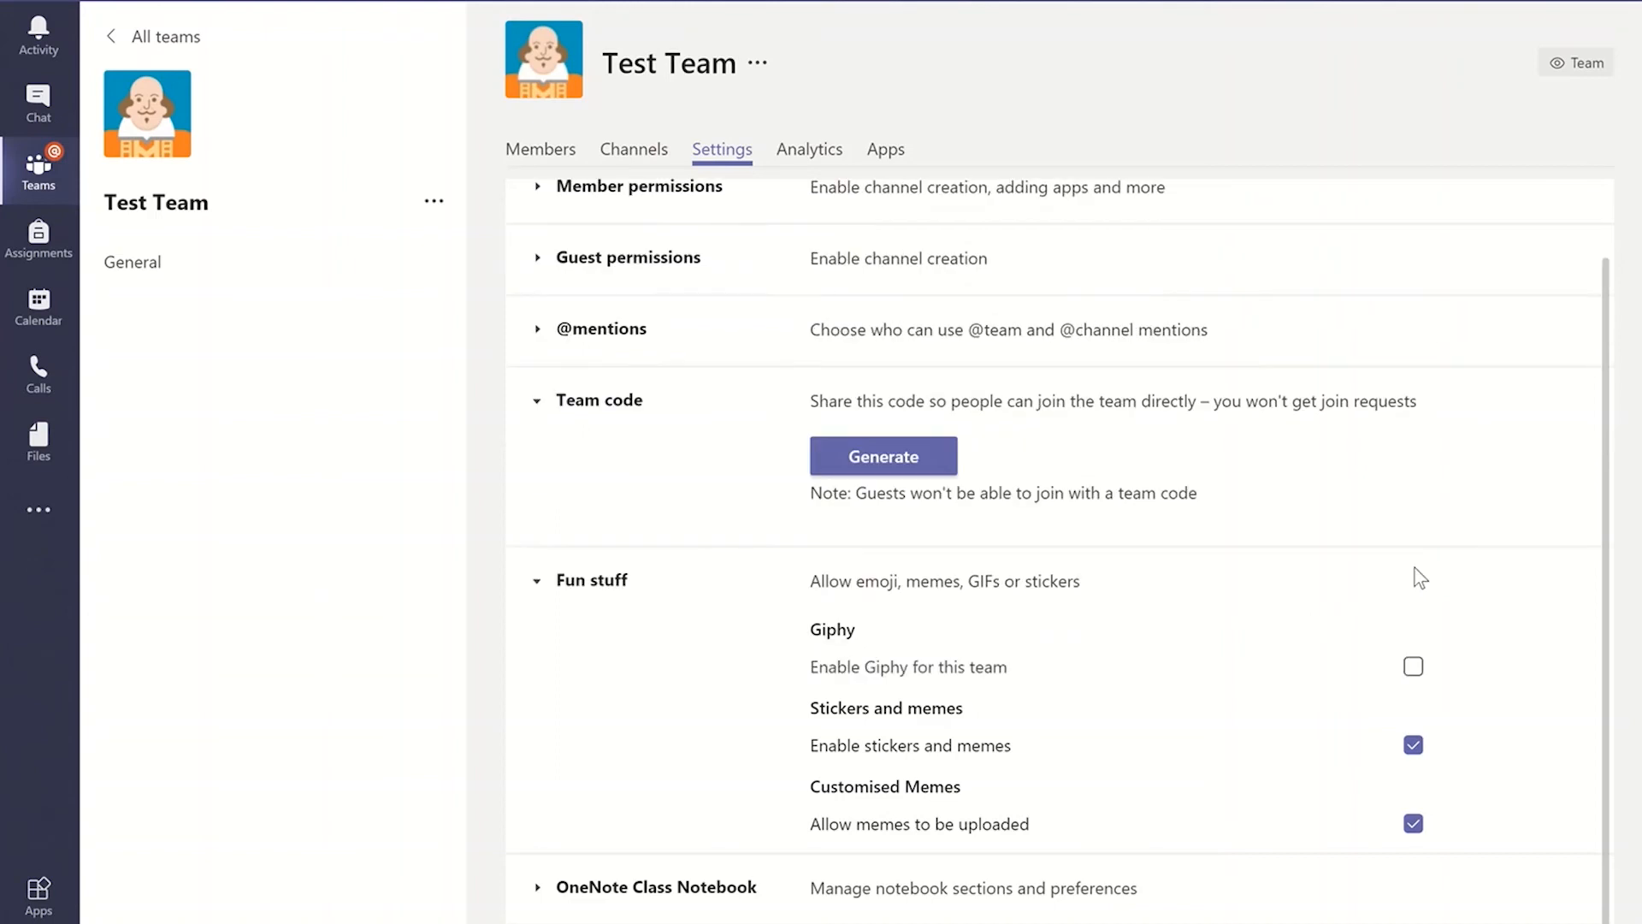
{"action": "left_click", "coordinate": [1413, 746]}
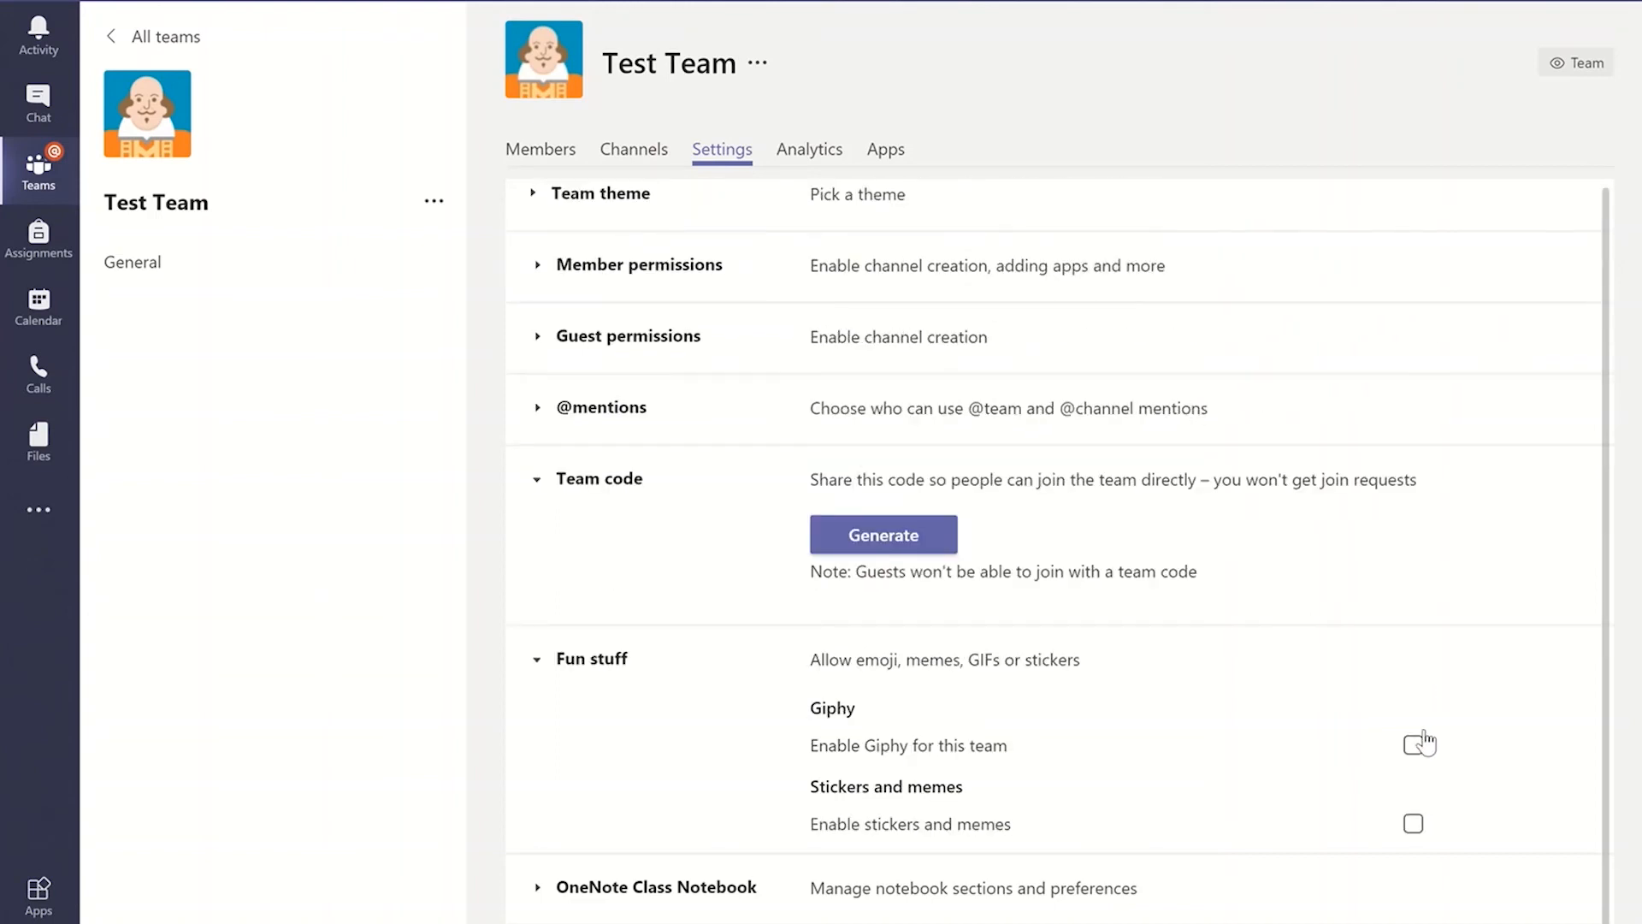
Re-enable Giphy with the Strict content filter, stickers and memes, and the uploading of custom memes
{"action": "left_click", "coordinate": [1413, 746]}
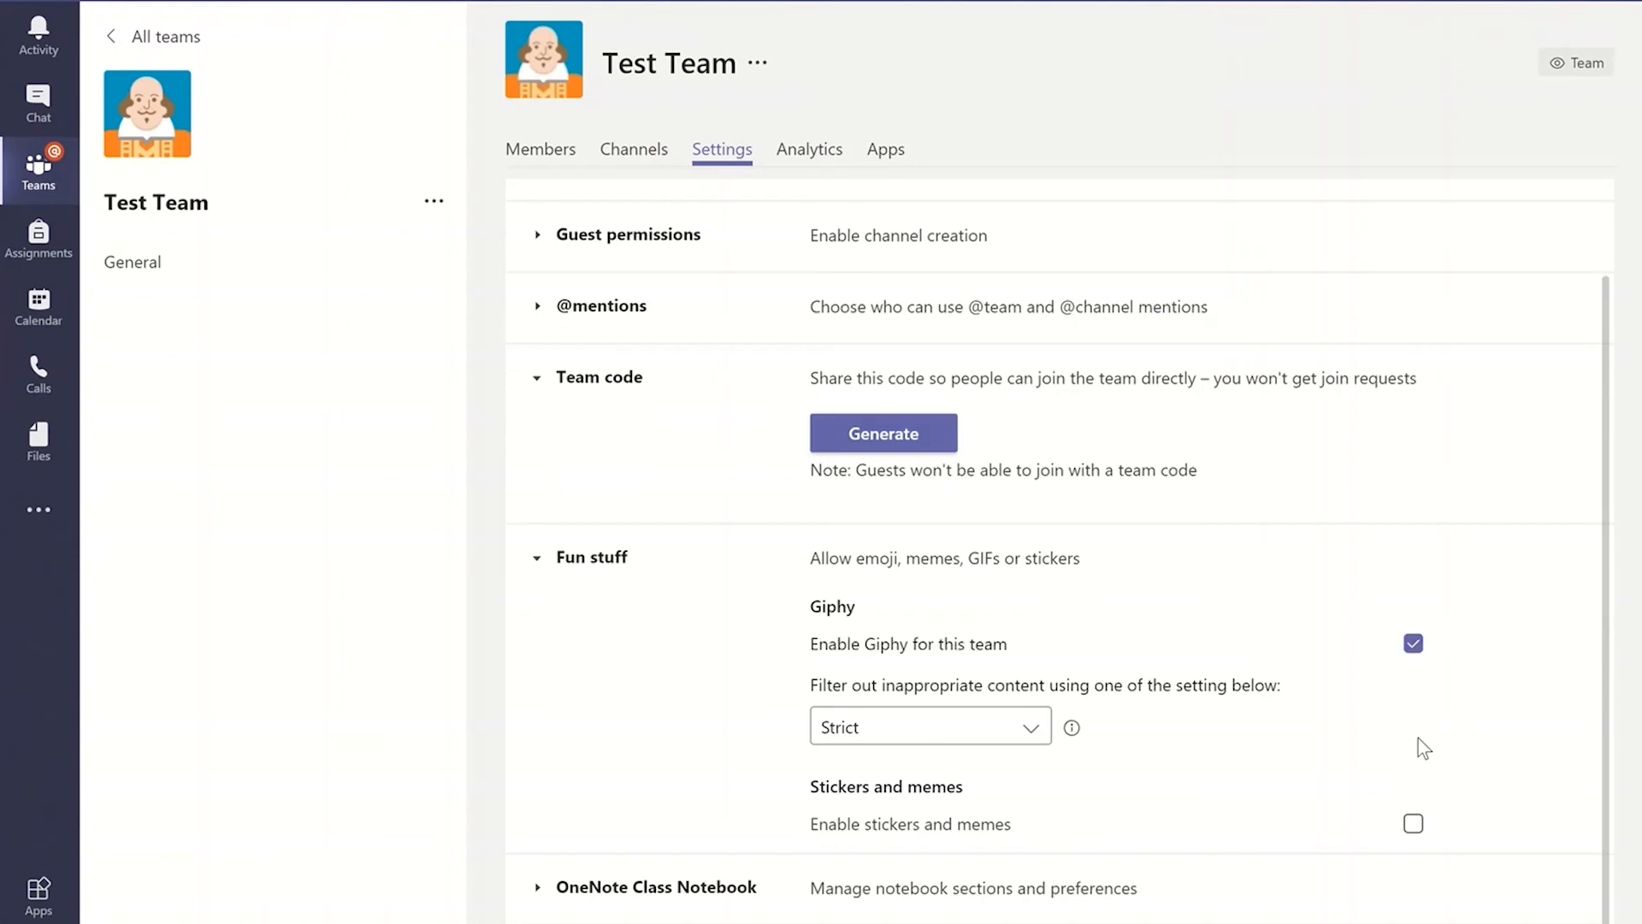
{"action": "left_click", "coordinate": [1038, 731]}
{"action": "left_click", "coordinate": [1038, 730]}
{"action": "left_click", "coordinate": [1413, 823]}
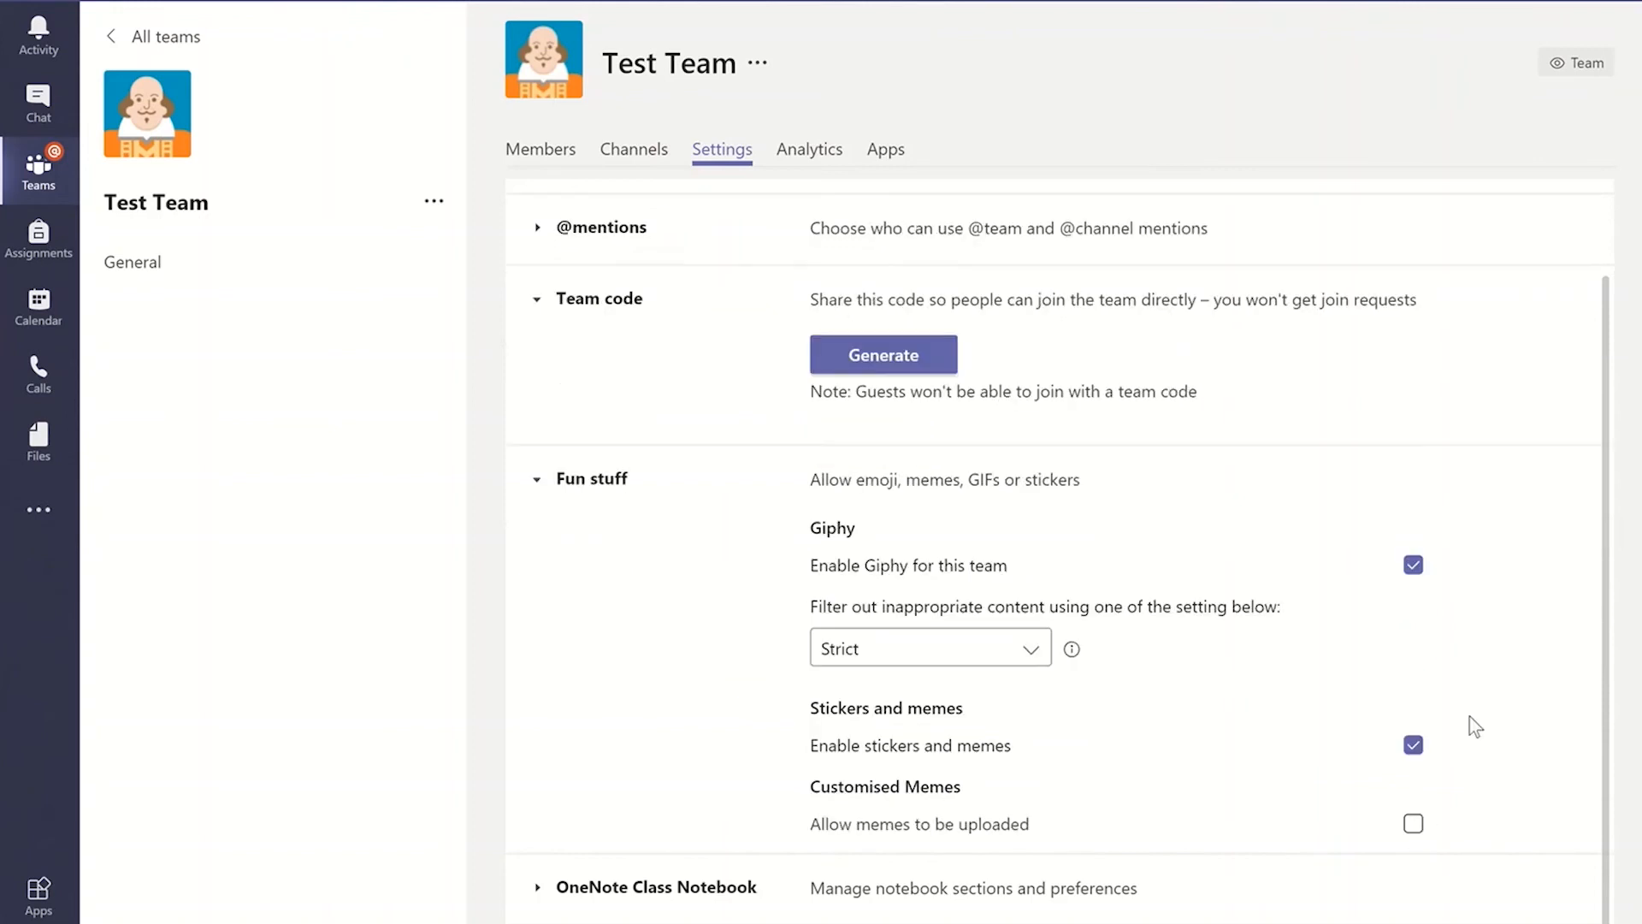
{"action": "left_click", "coordinate": [1413, 824]}
Examine the expanded OneNote Class Notebook and Tags sections of the team settings
{"action": "scroll", "coordinate": [707, 912], "scroll_direction": "down", "scroll_amount": 1}
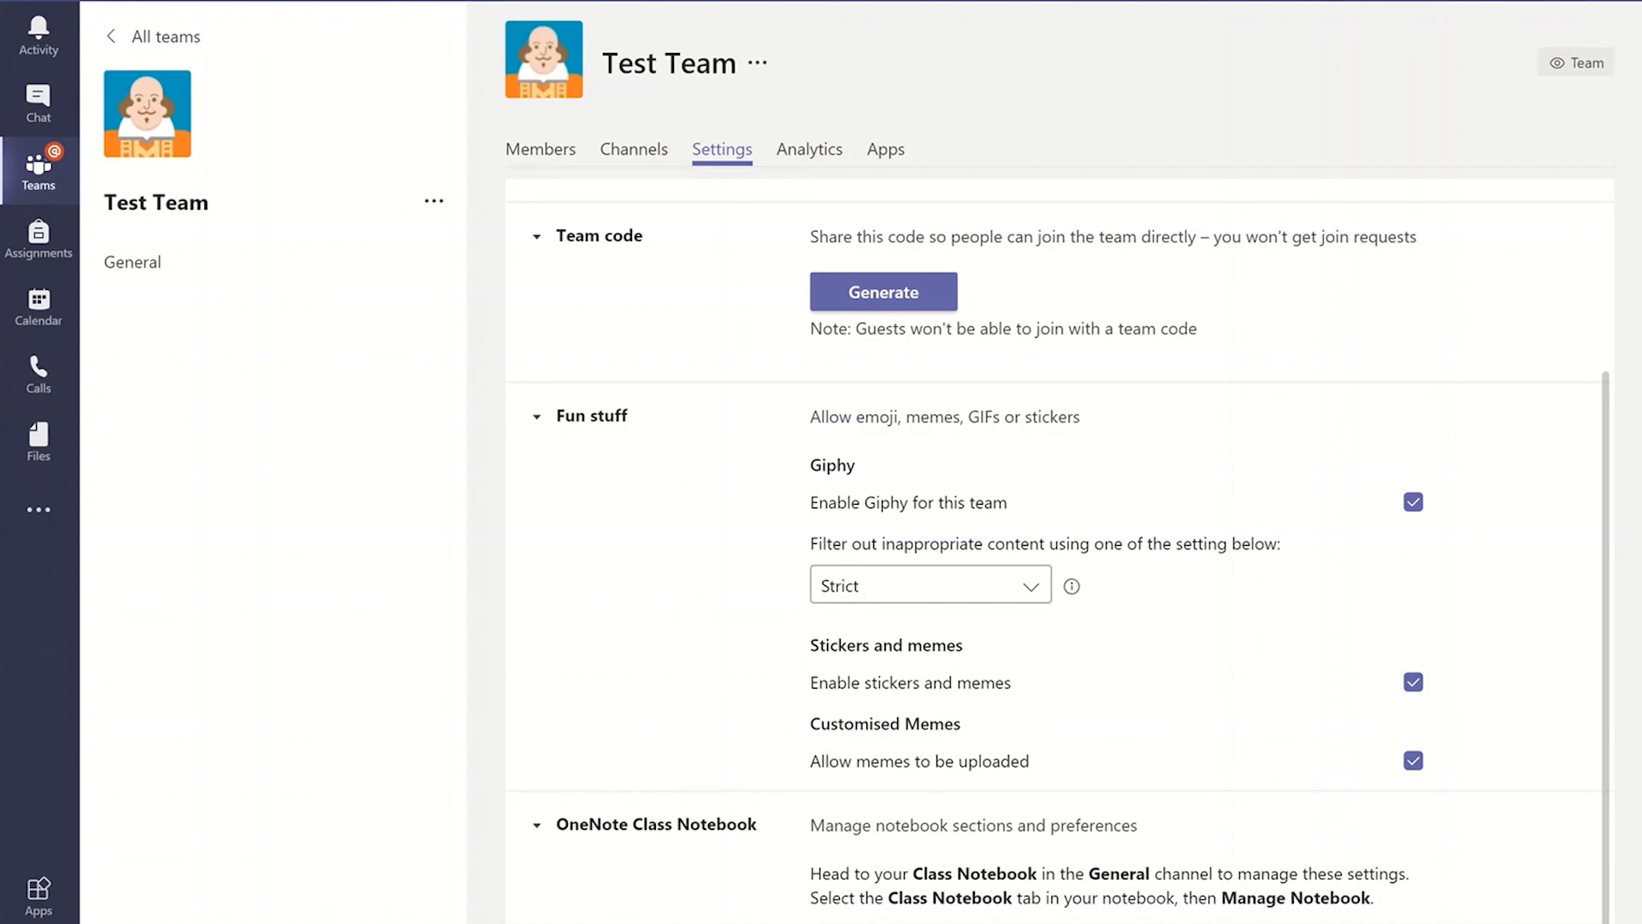
{"action": "scroll", "coordinate": [1373, 727], "scroll_direction": "down", "scroll_amount": 2}
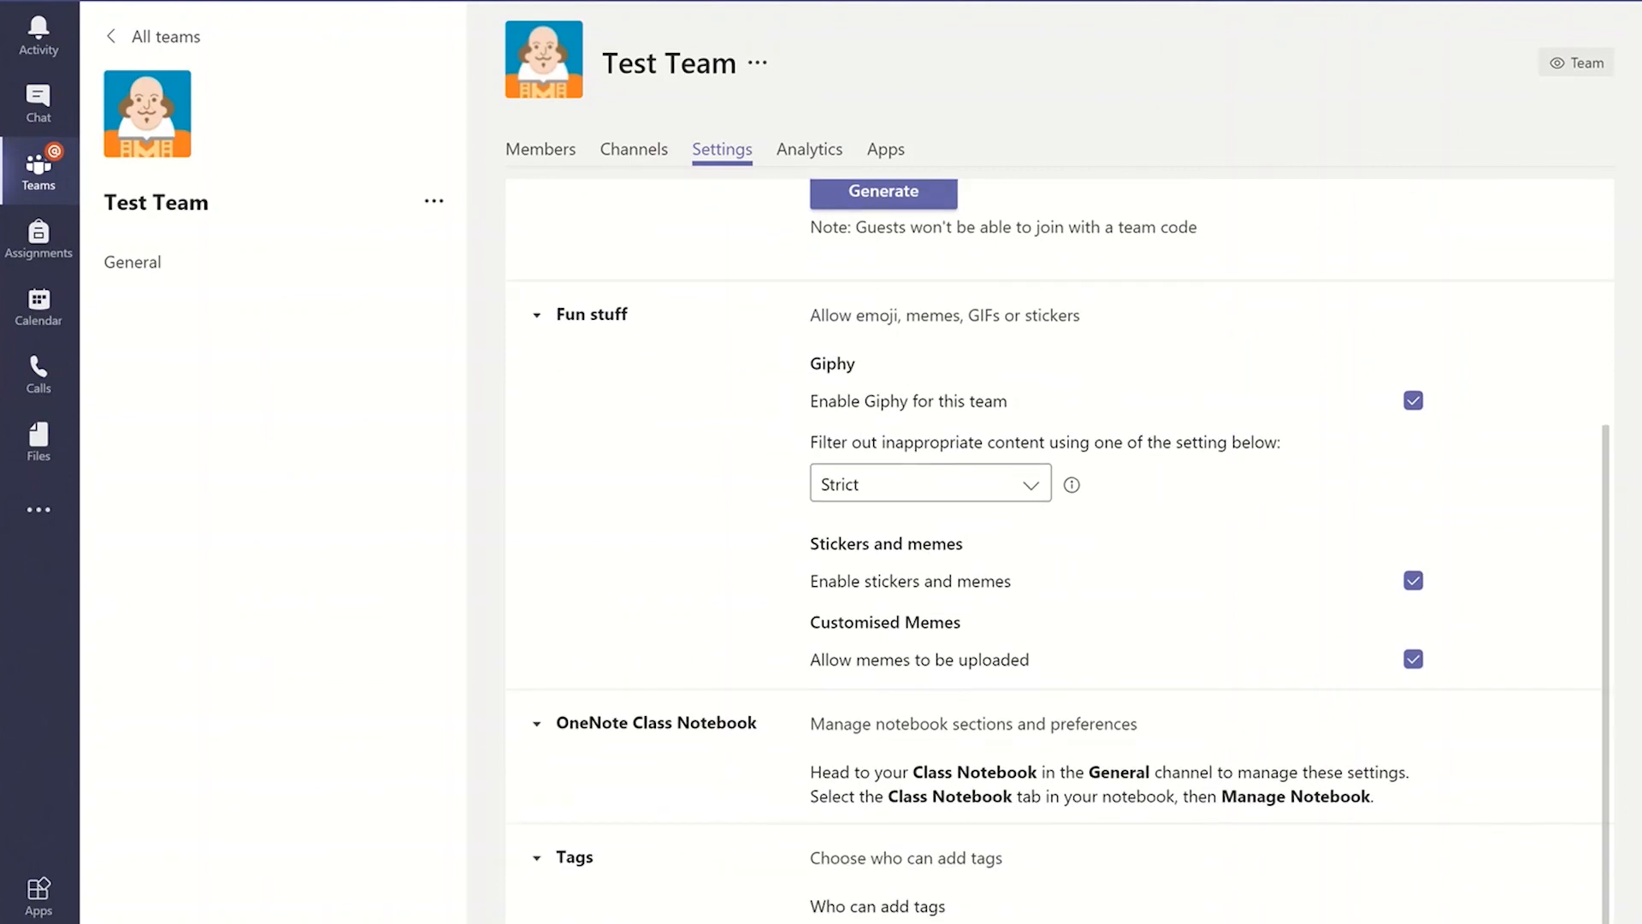
{"action": "scroll", "coordinate": [609, 799], "scroll_direction": "up", "scroll_amount": 7}
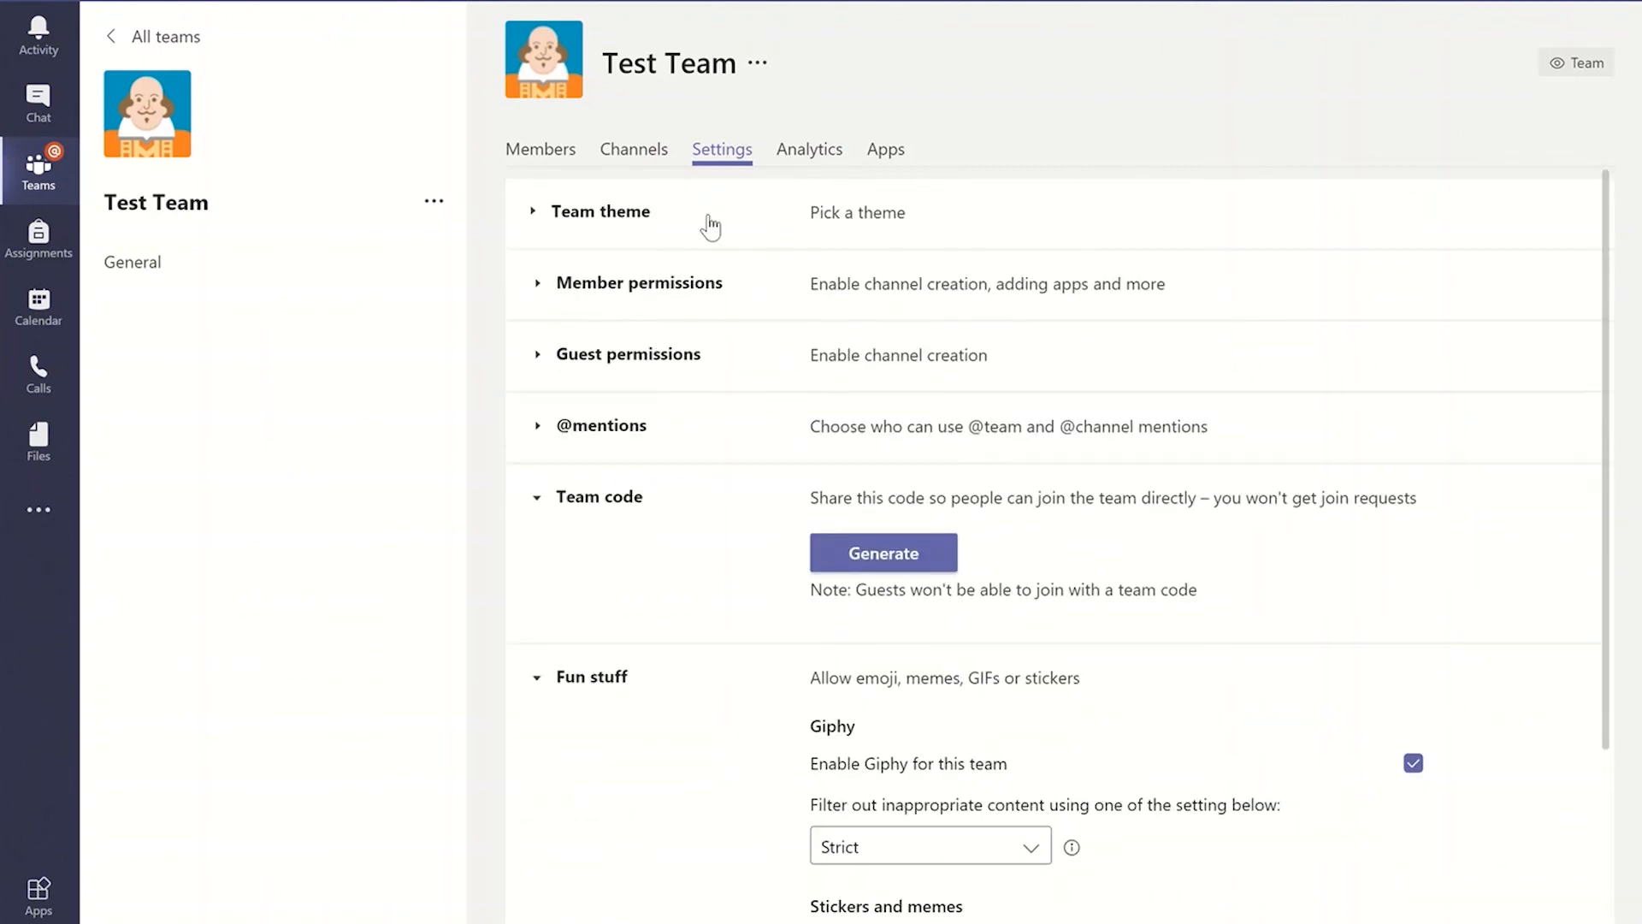
View Test Team's analytics and its channel management page, and return to the team settings
{"action": "left_click", "coordinate": [802, 150]}
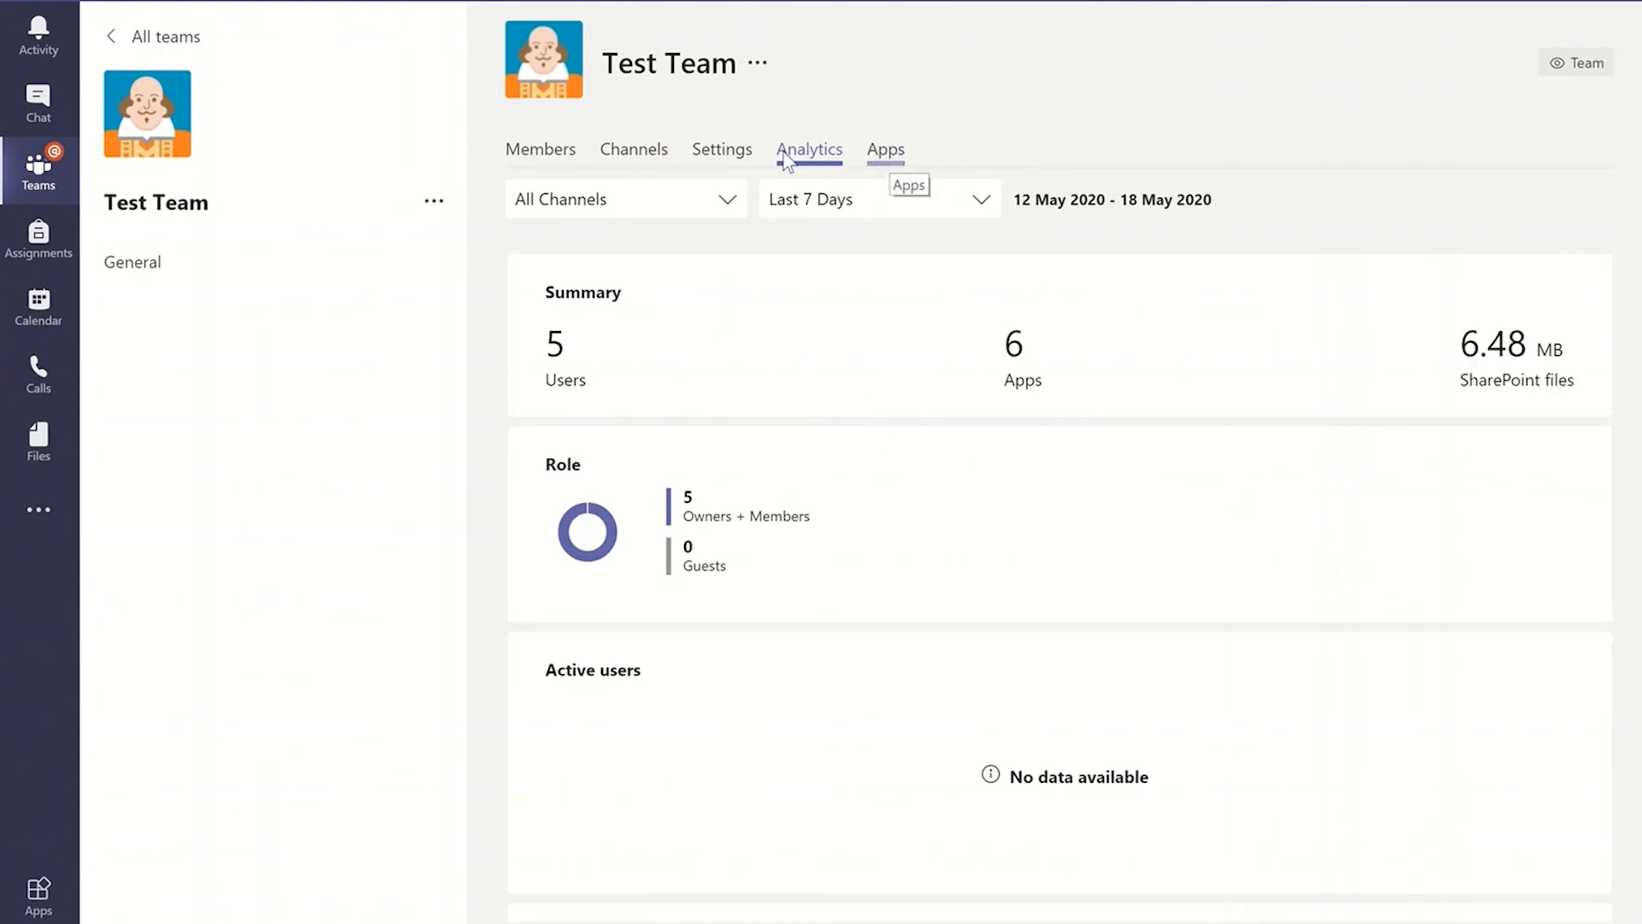
{"action": "left_click", "coordinate": [661, 159]}
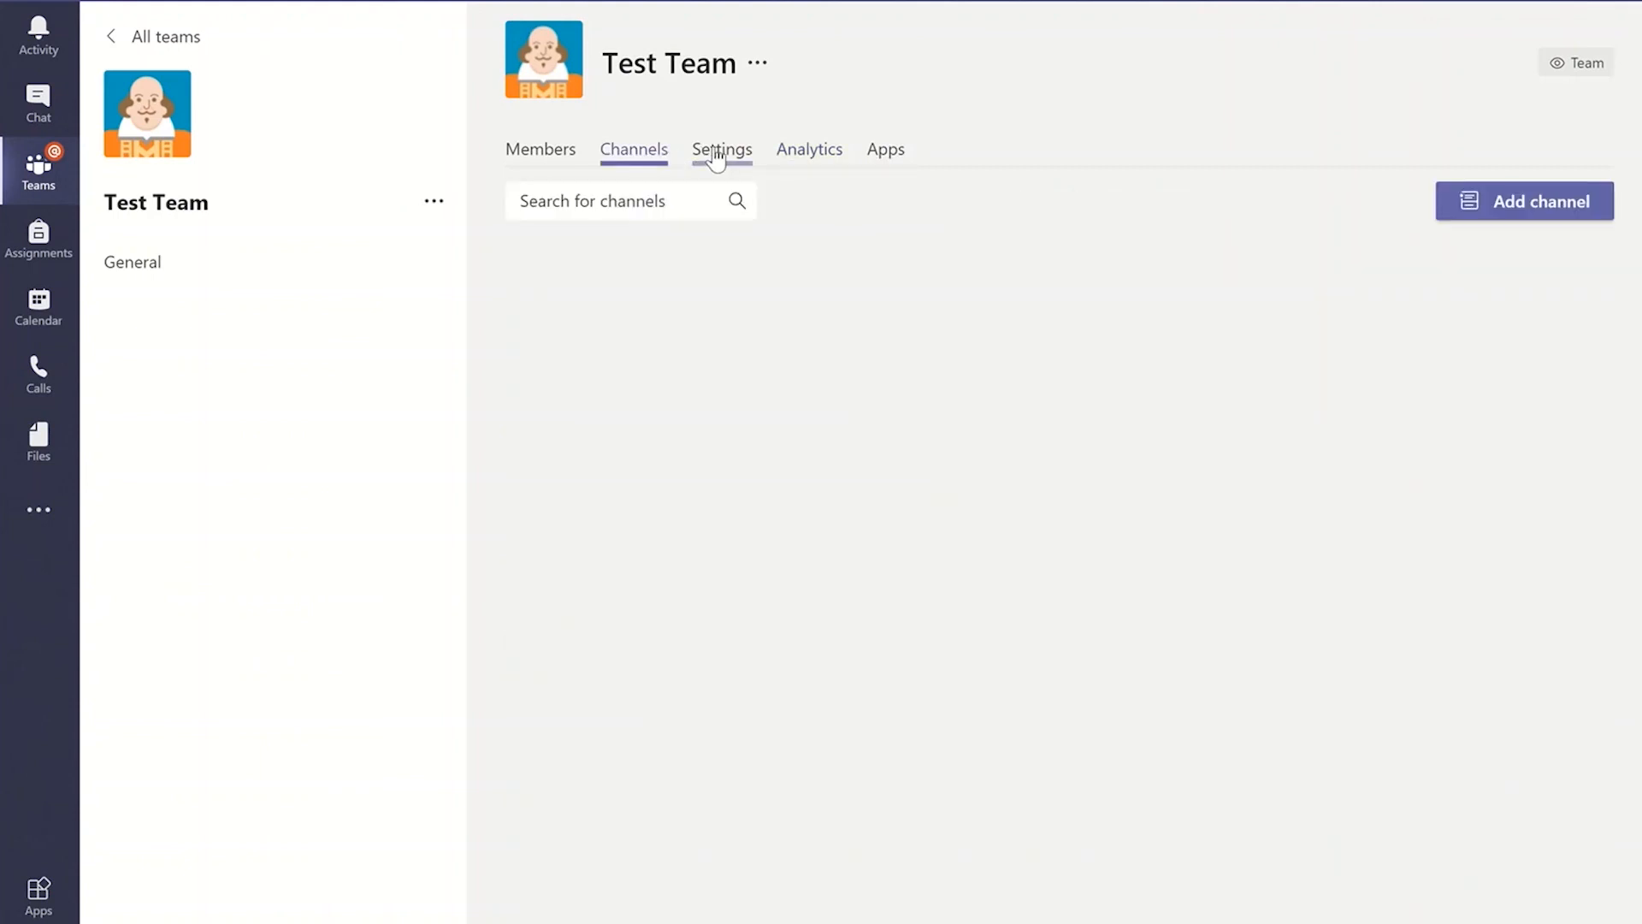
{"action": "left_click", "coordinate": [720, 153]}
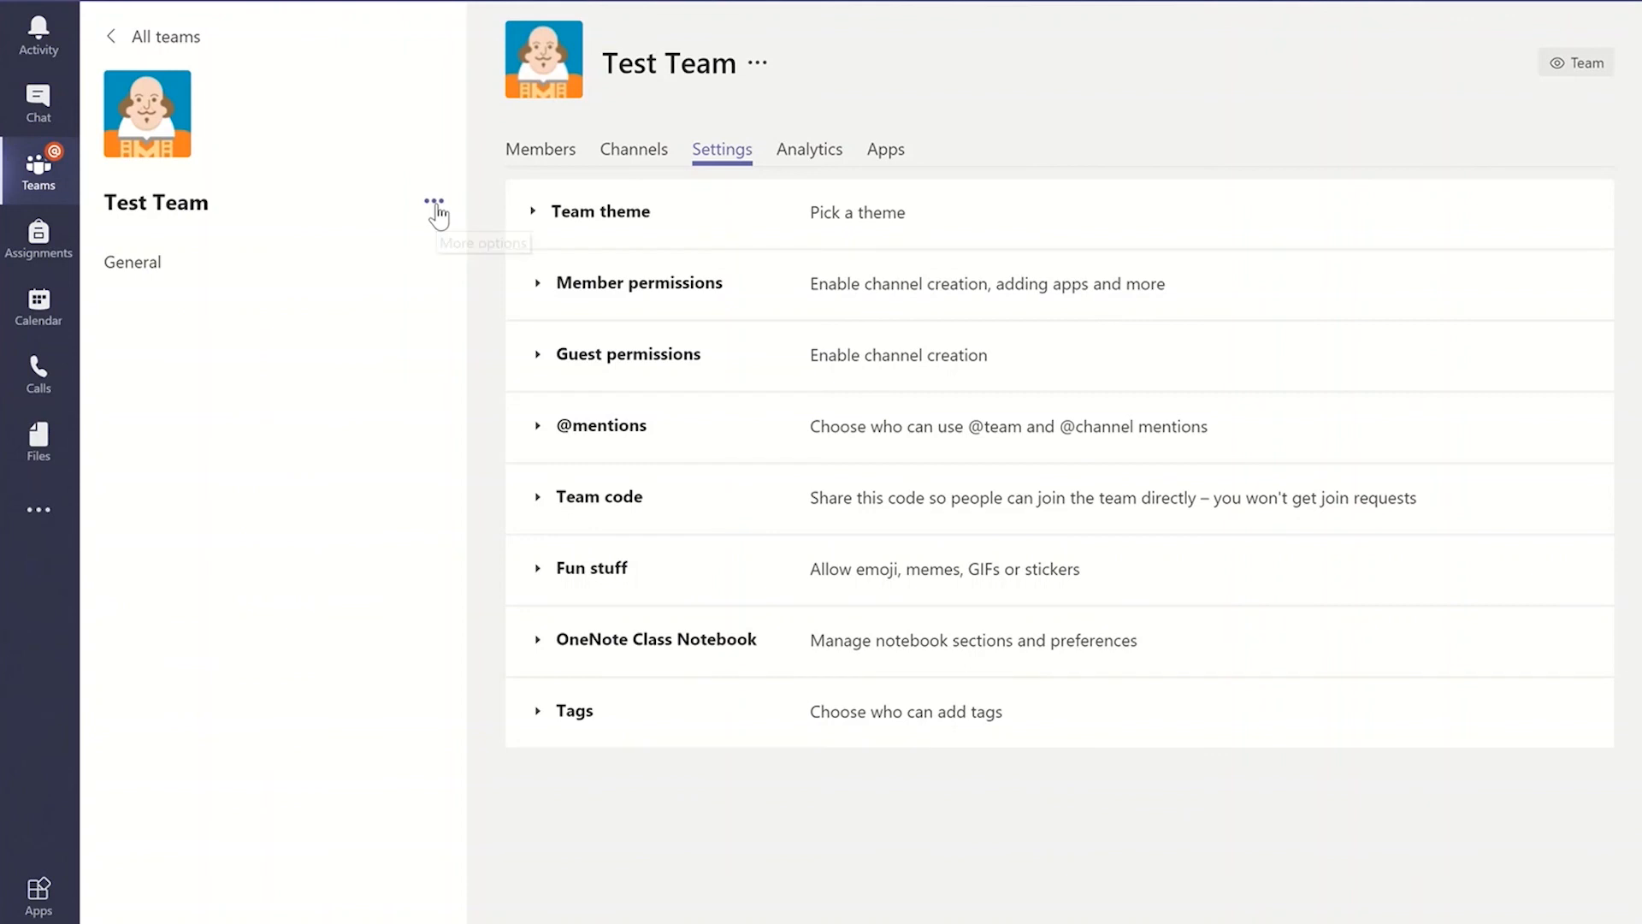
Reopen the management page of Test Team through its Manage team option and show its settings
{"action": "left_click", "coordinate": [435, 205]}
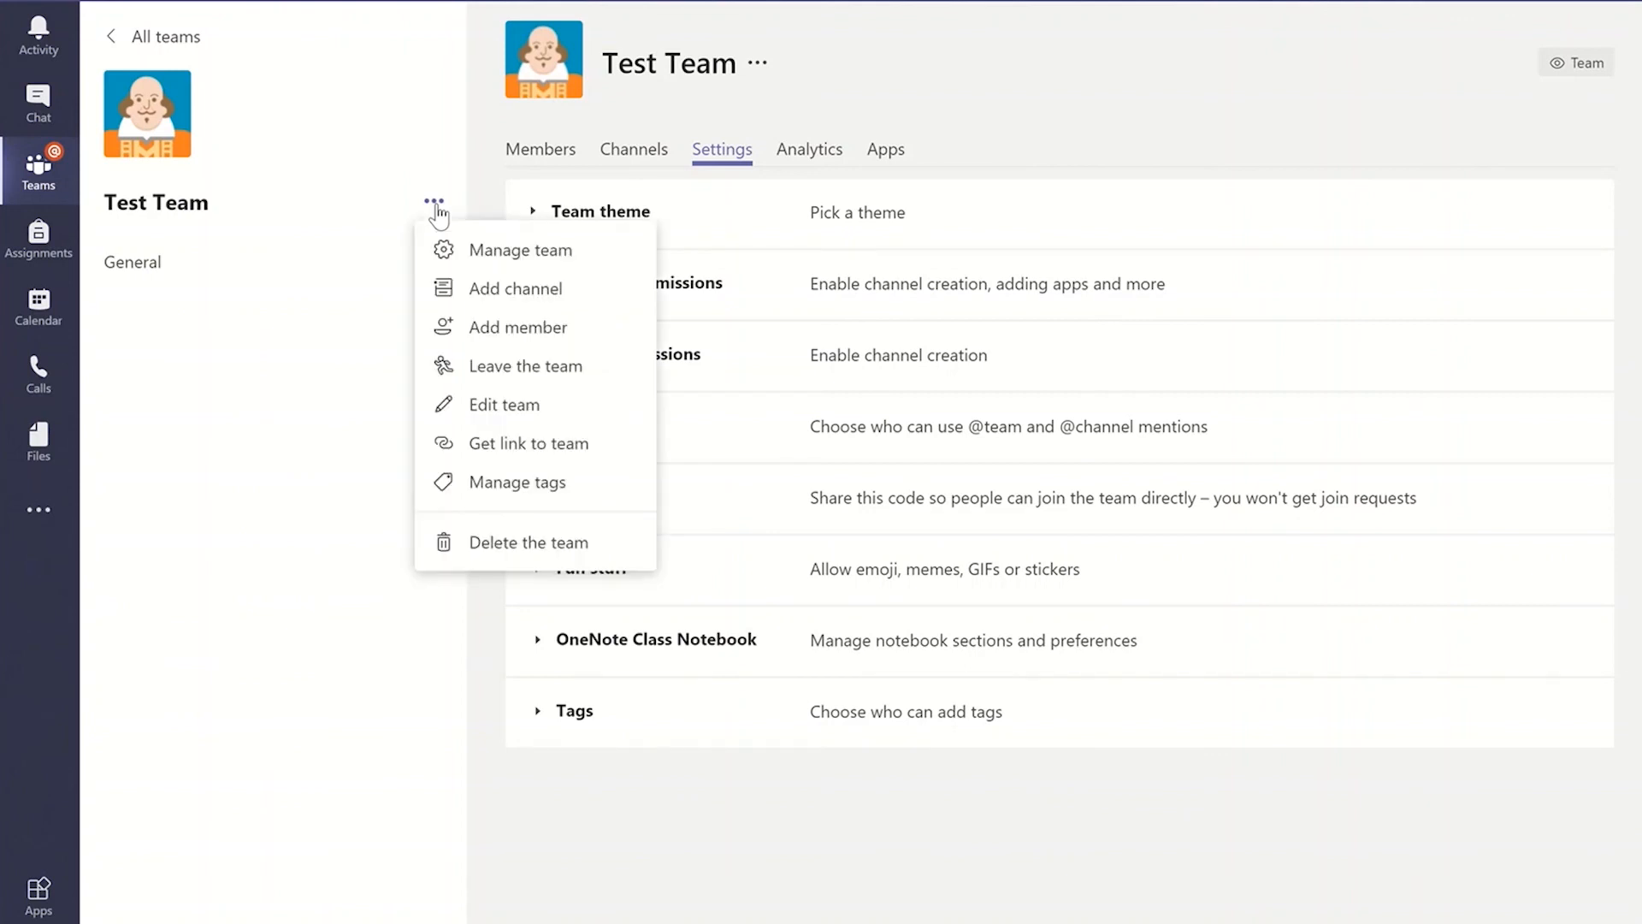
{"action": "left_click", "coordinate": [489, 264]}
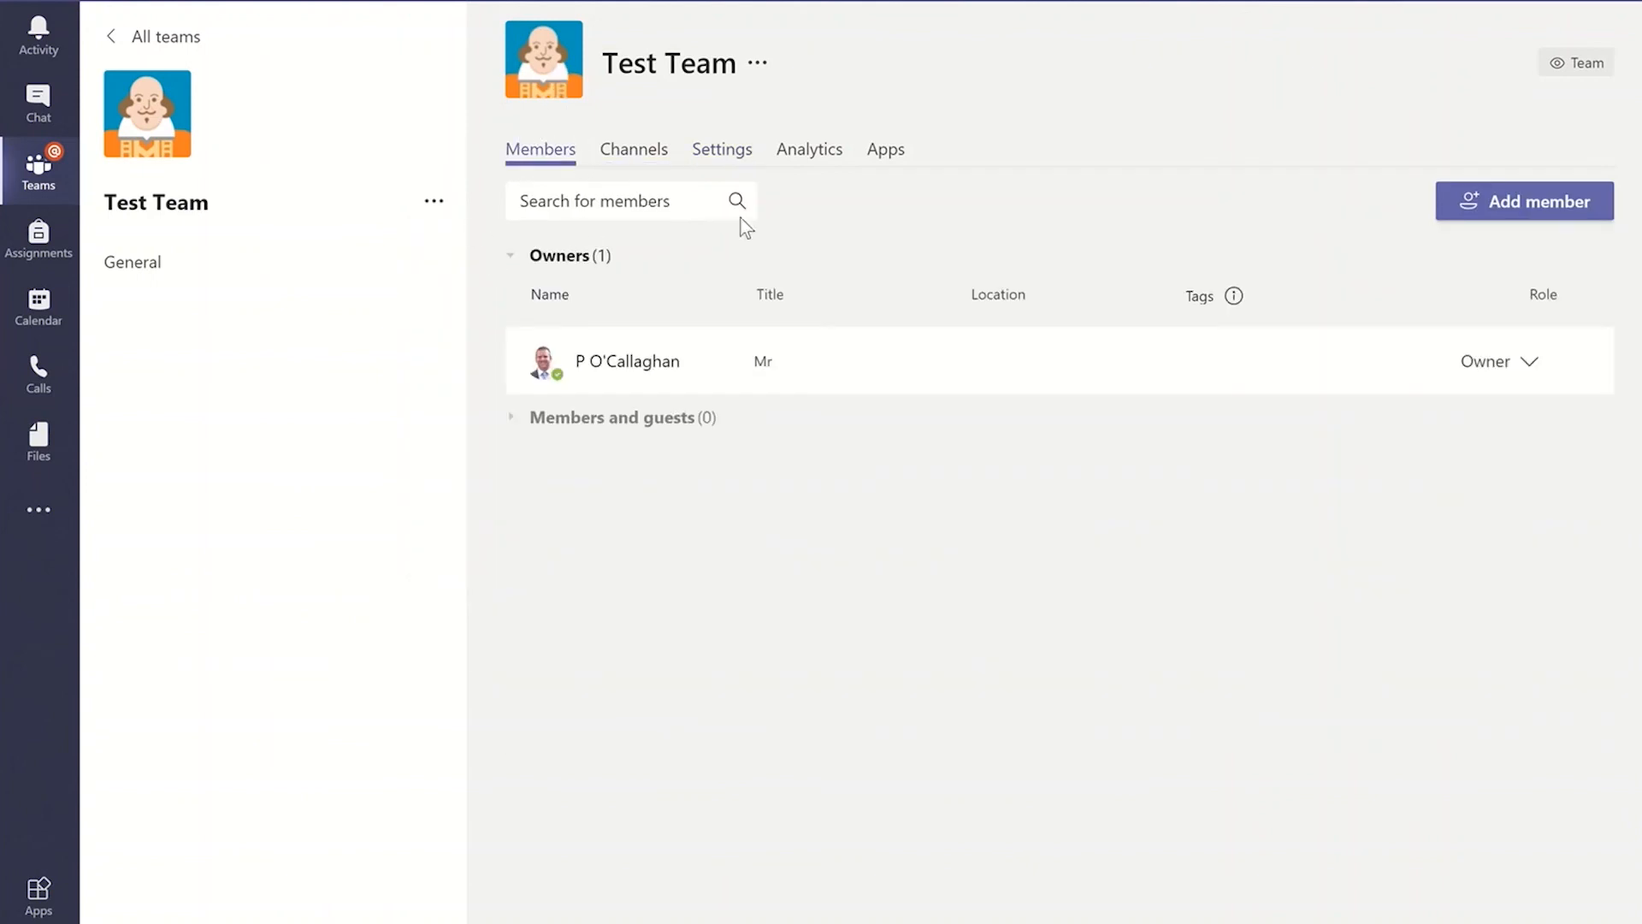
{"action": "left_click", "coordinate": [730, 158]}
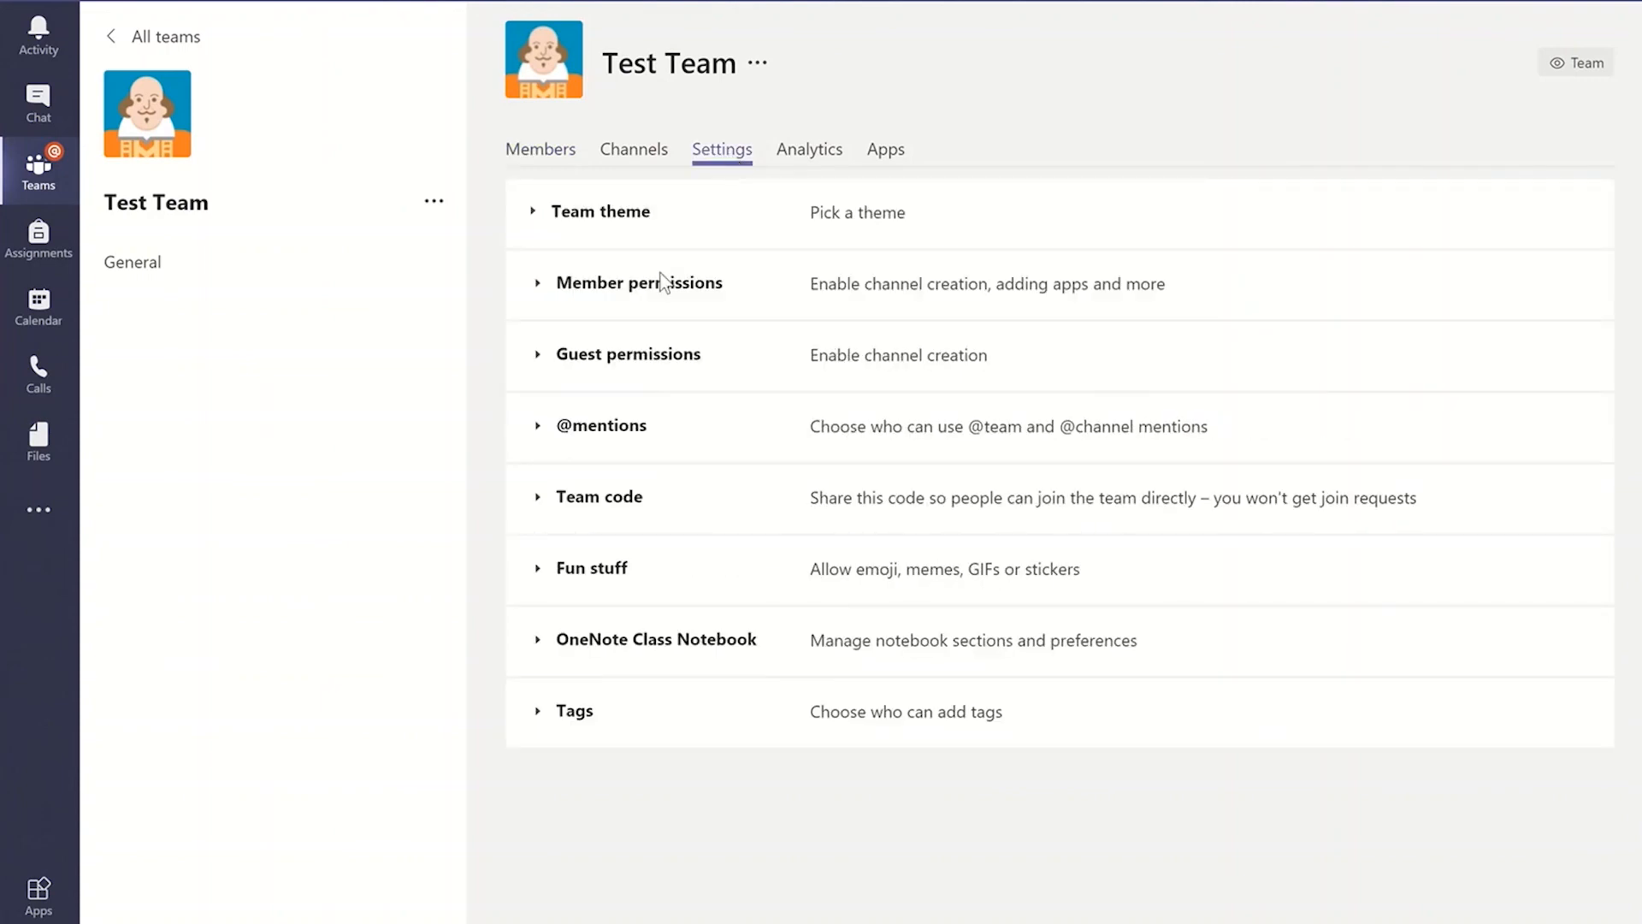
Expand and collapse Guest permissions, and expand Member permissions to review its options
{"action": "left_click", "coordinate": [547, 376]}
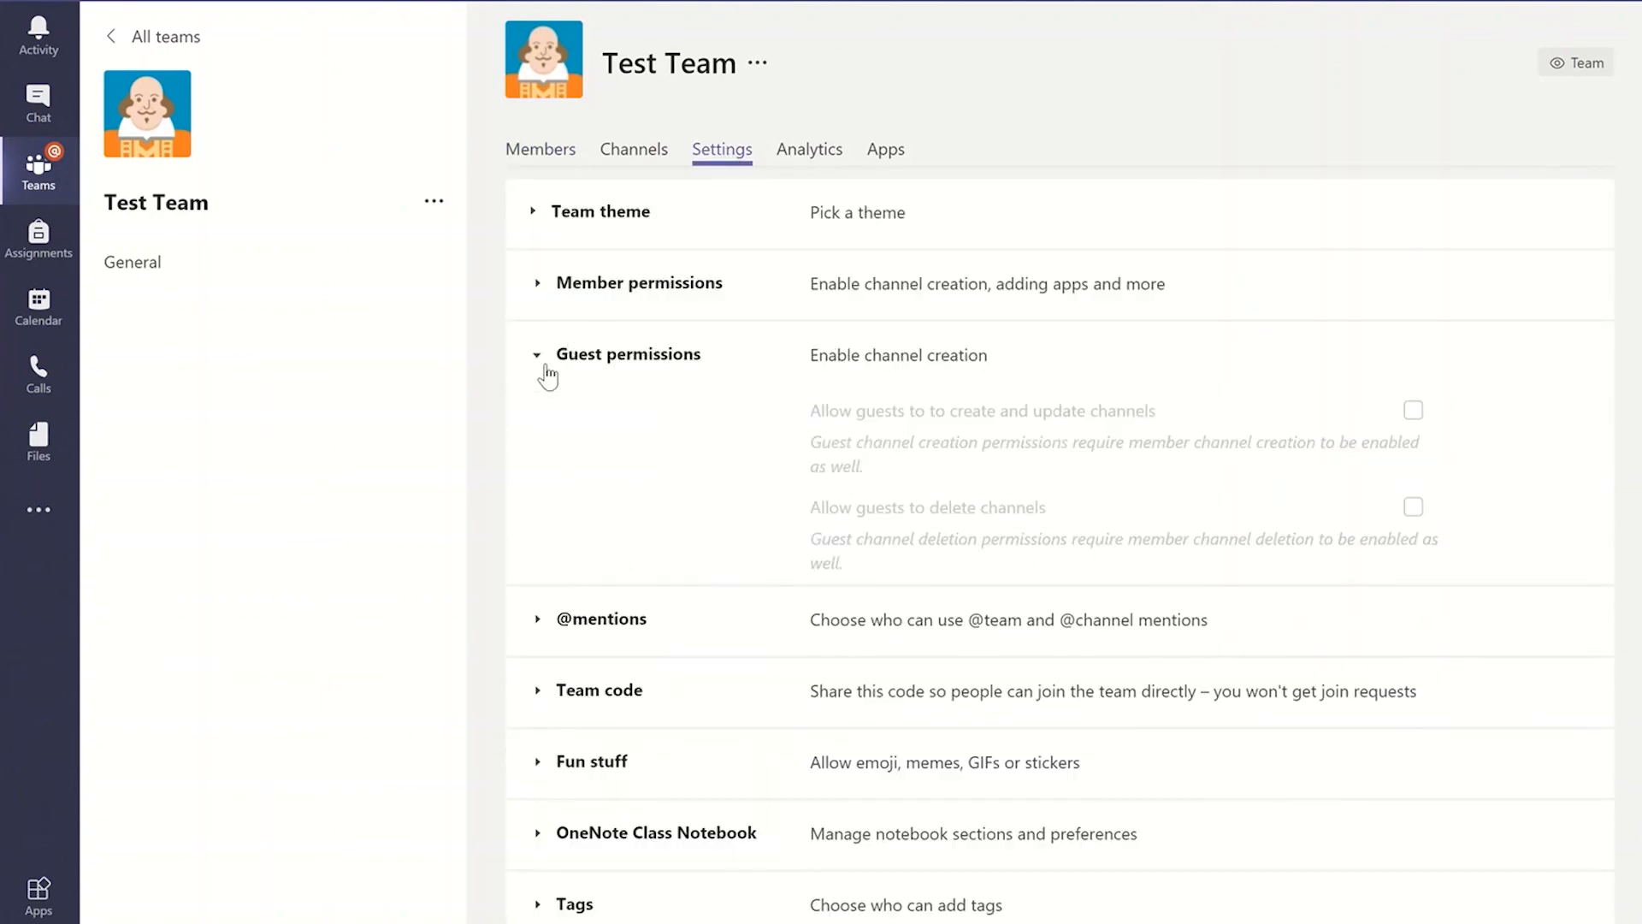
{"action": "left_click", "coordinate": [545, 366]}
{"action": "left_click", "coordinate": [545, 289]}
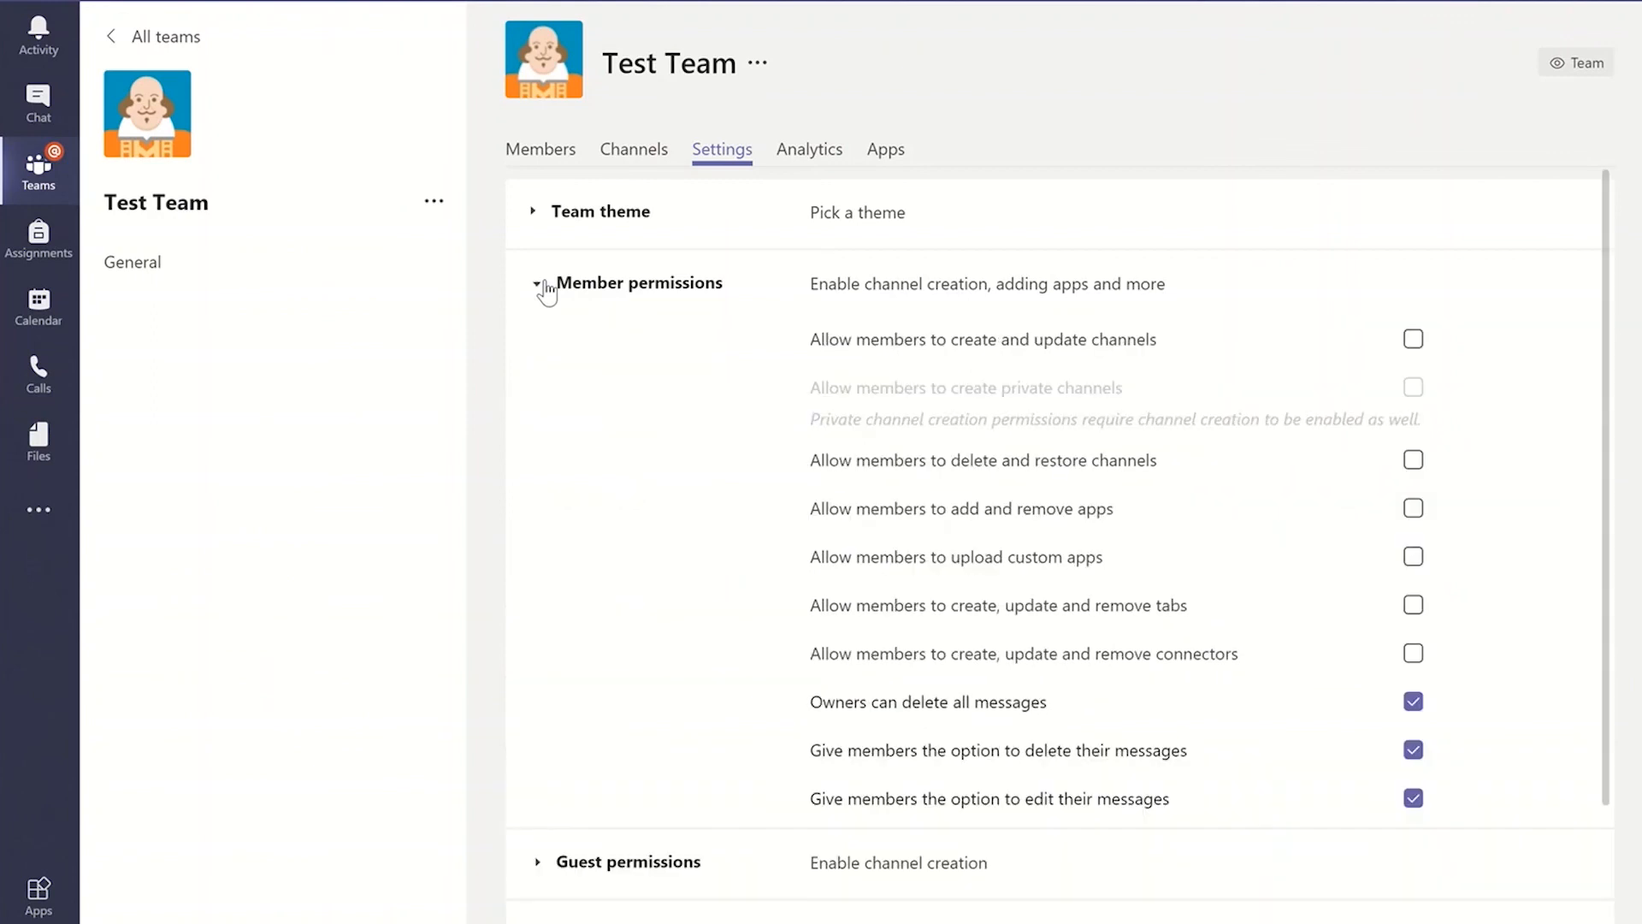